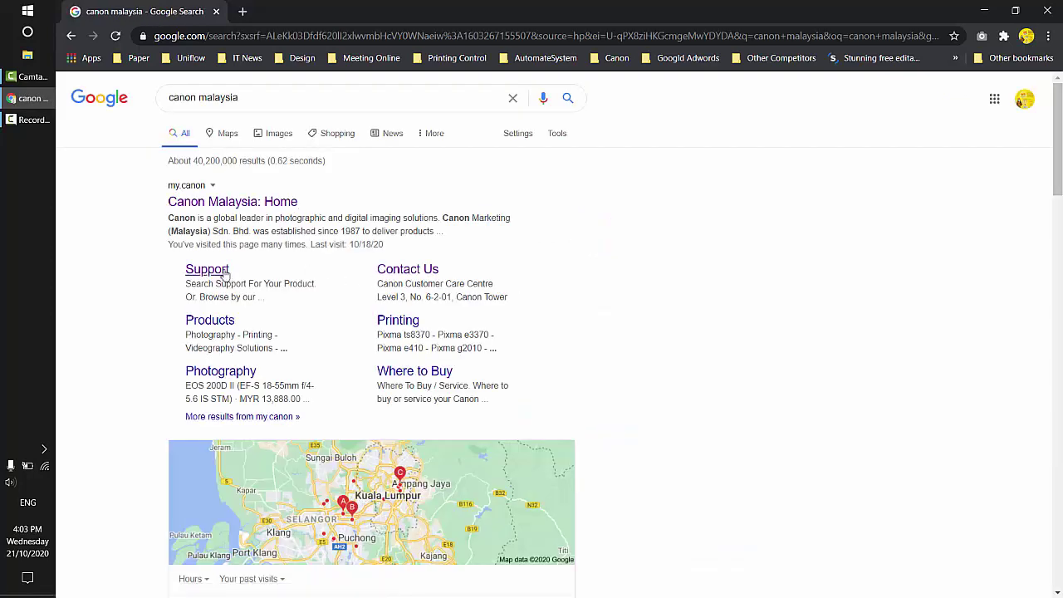
- Go to Canon Malaysia's Support site and open the support page for the TM-5300 model
click(222, 278)
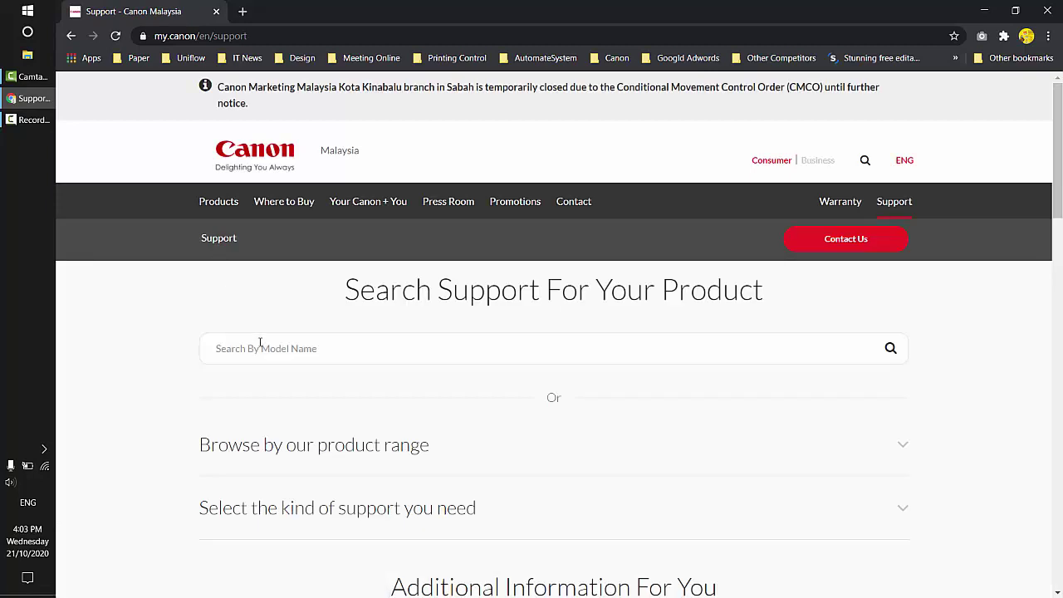
click(260, 349)
text(t)
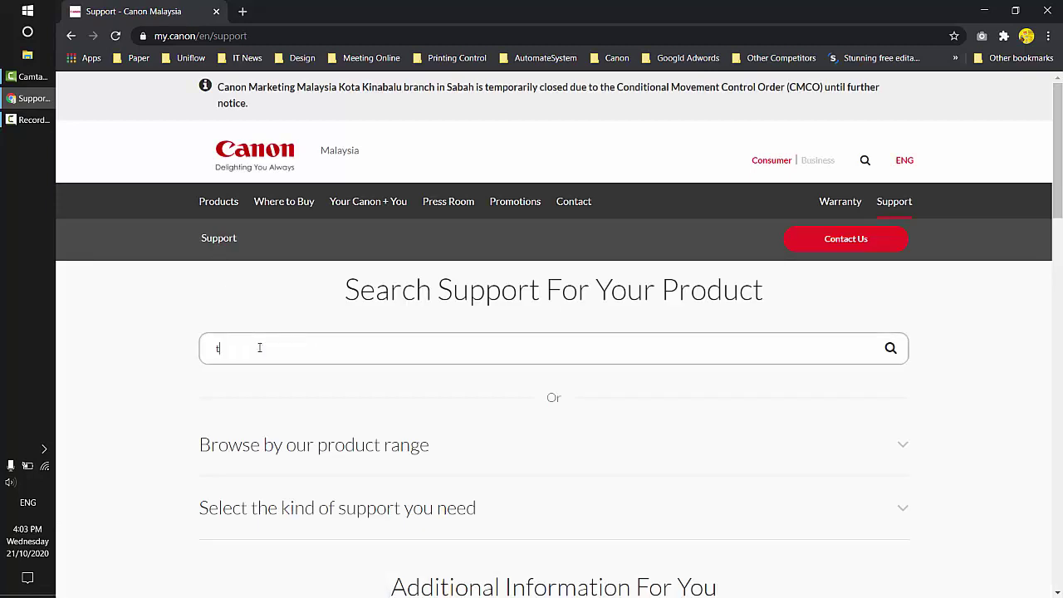
text(m-5300)
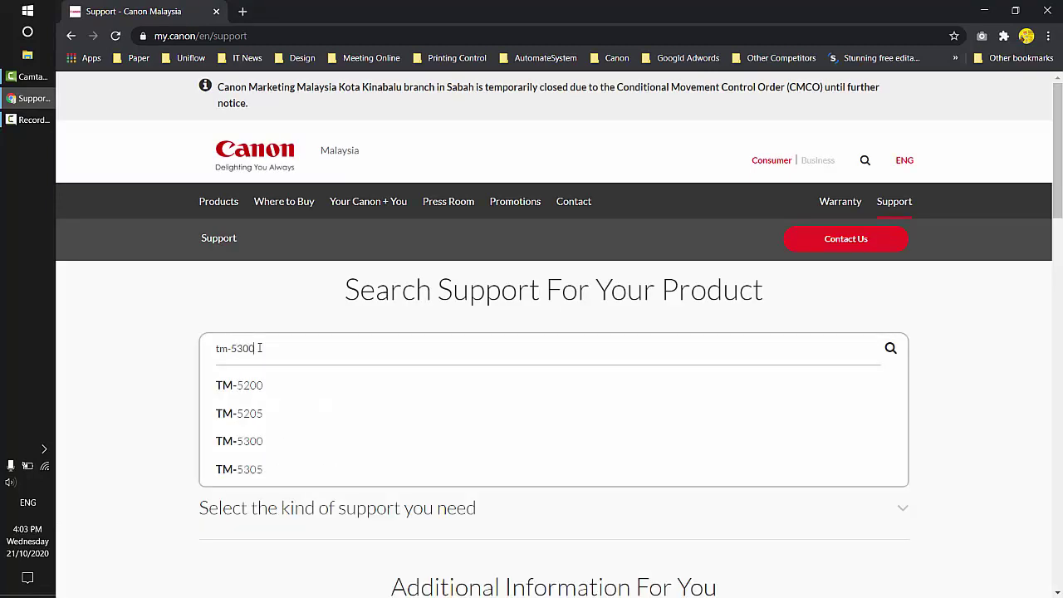
click(281, 394)
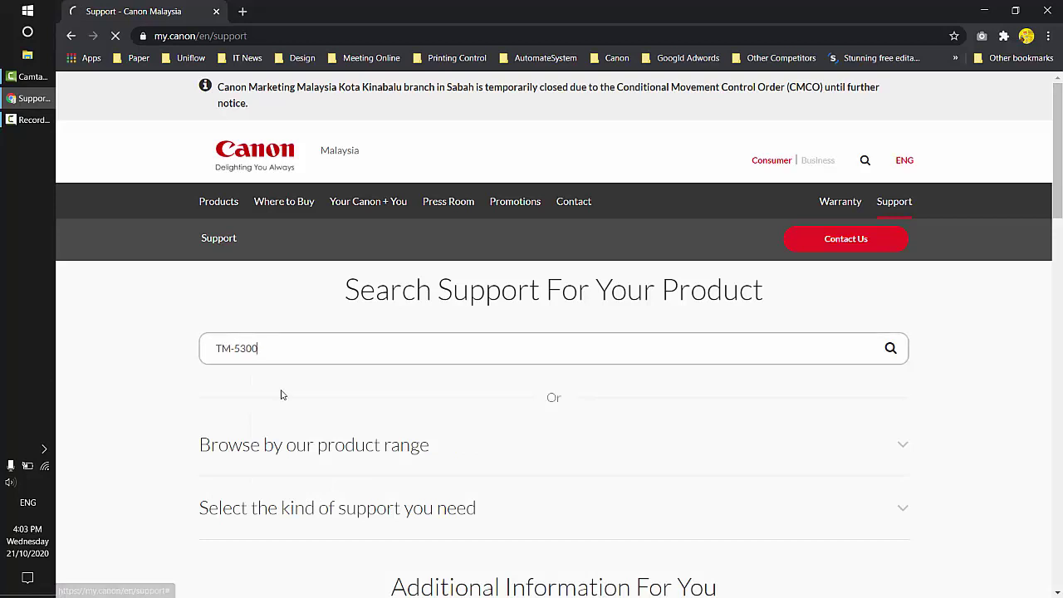
- Filter the TM-5300 downloads by the Drivers type, keeping Windows 10 (x64) and English
scroll(467, 407, down, 2)
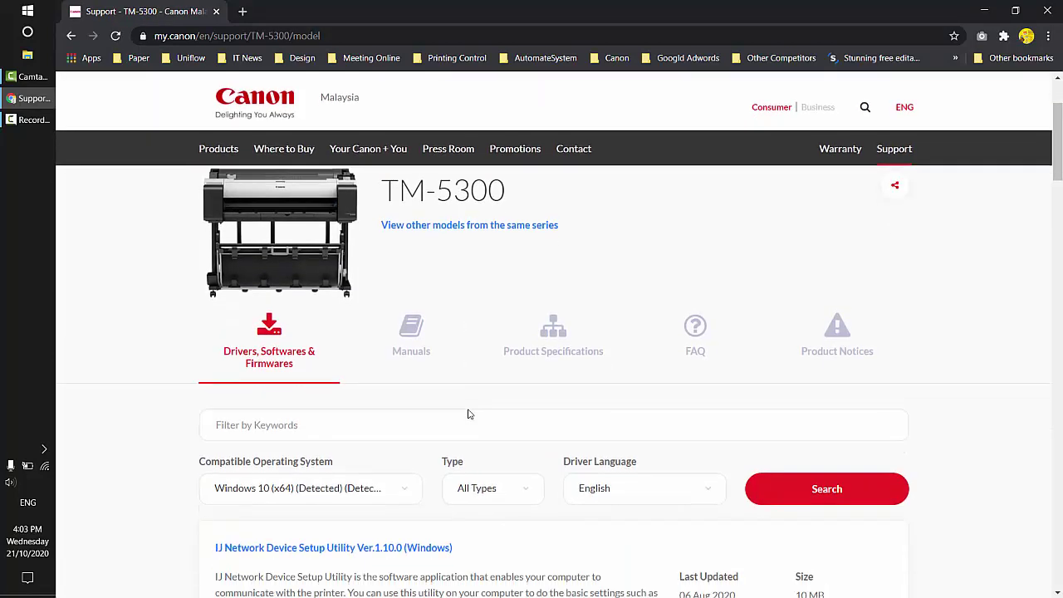
scroll(468, 414, down, 2)
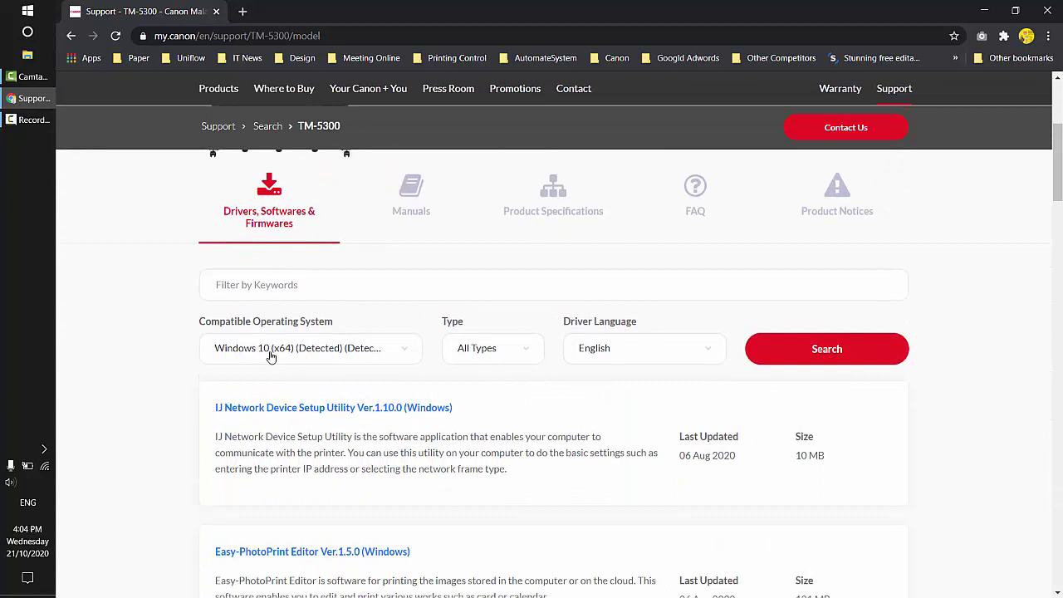
click(470, 349)
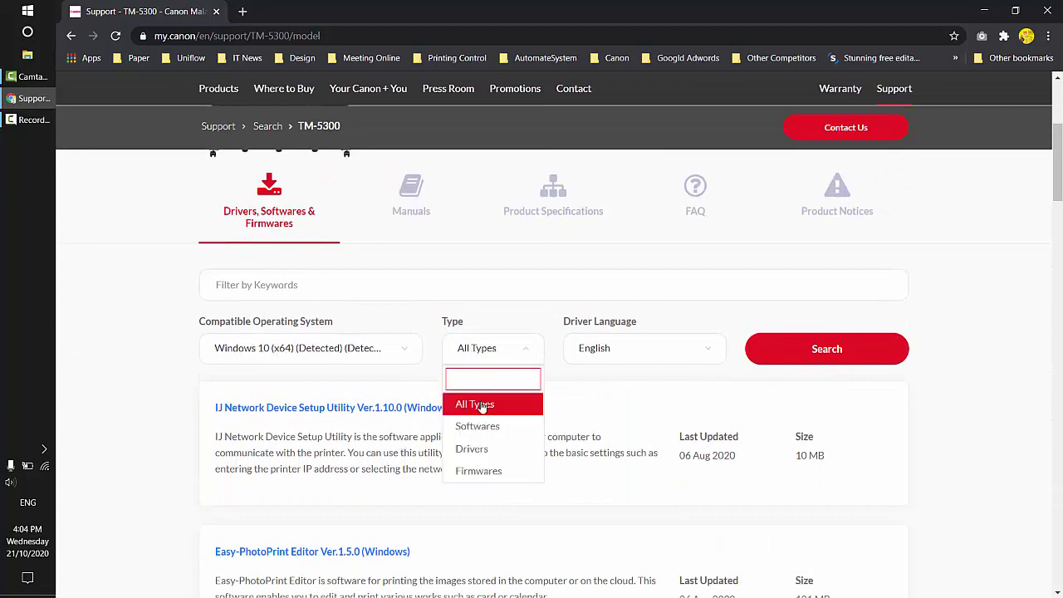
click(492, 455)
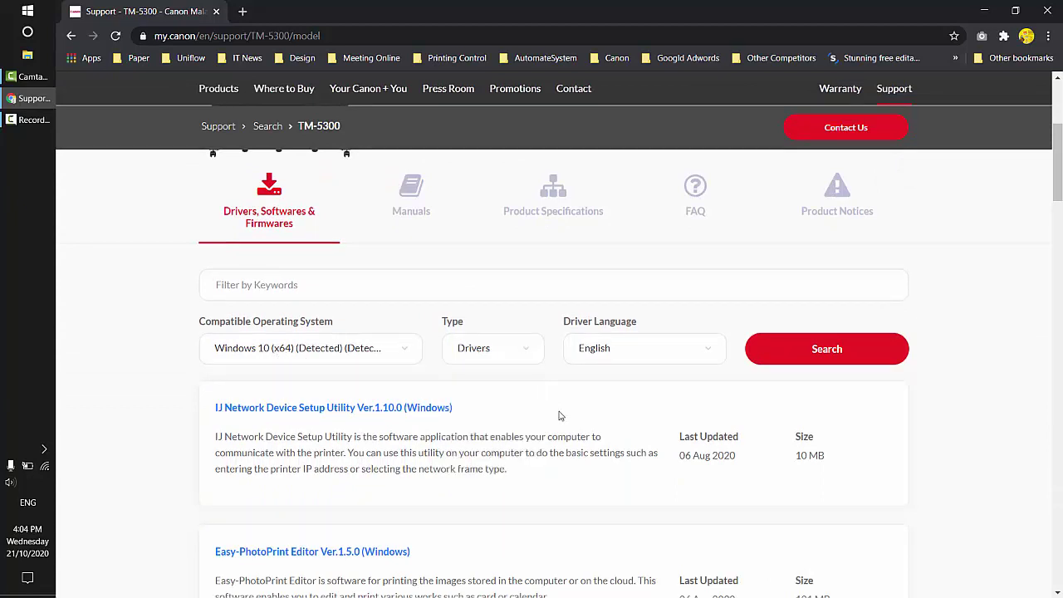
click(802, 354)
- Download the Windows imagePROGRAF series Printer Driver Ver.1.11 that covers the TM-5300
scroll(521, 414, down, 3)
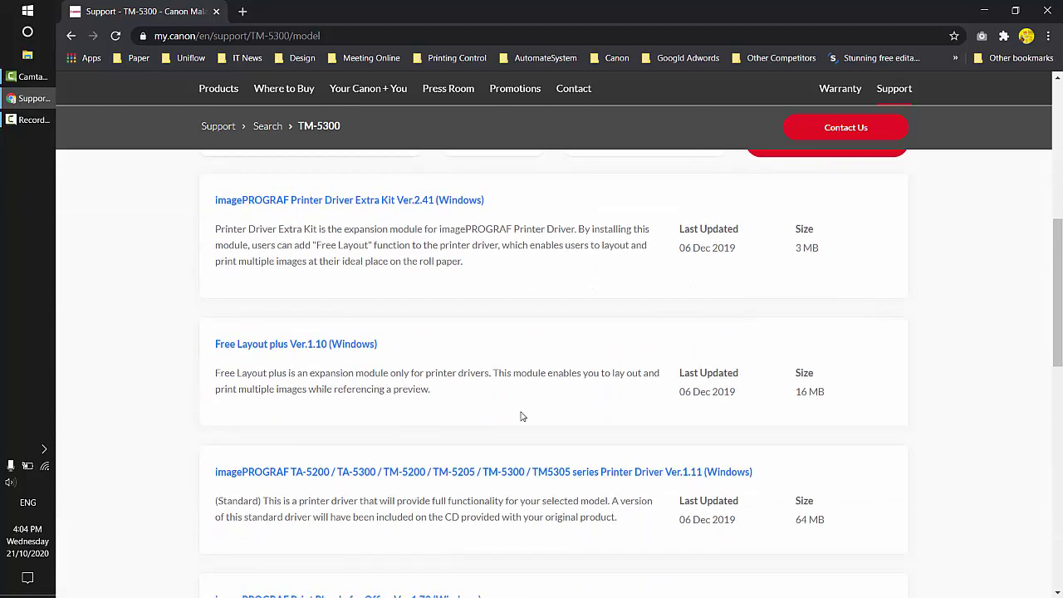
scroll(521, 416, down, 1)
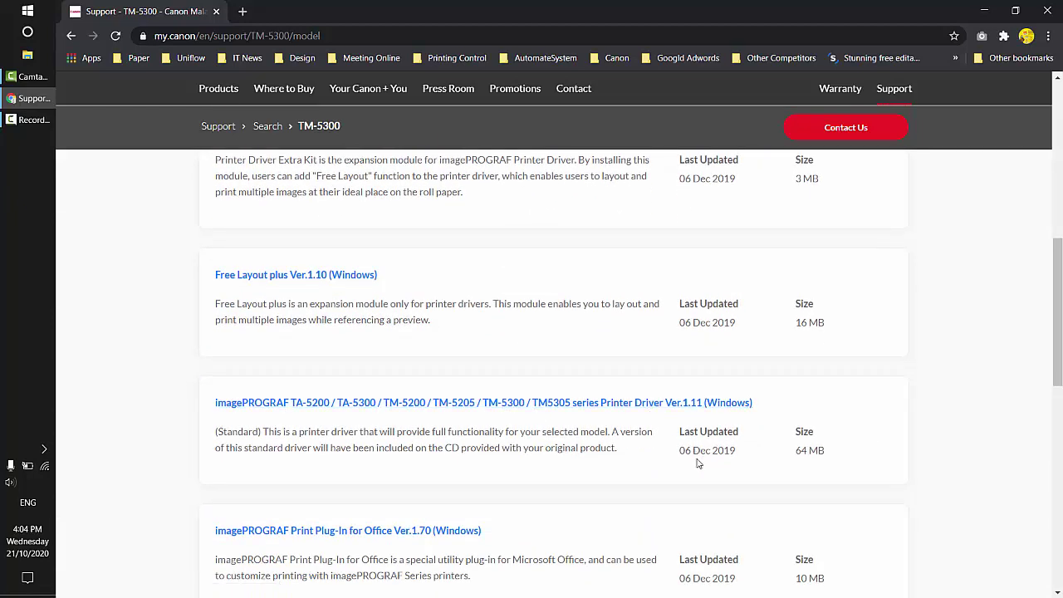
click(690, 407)
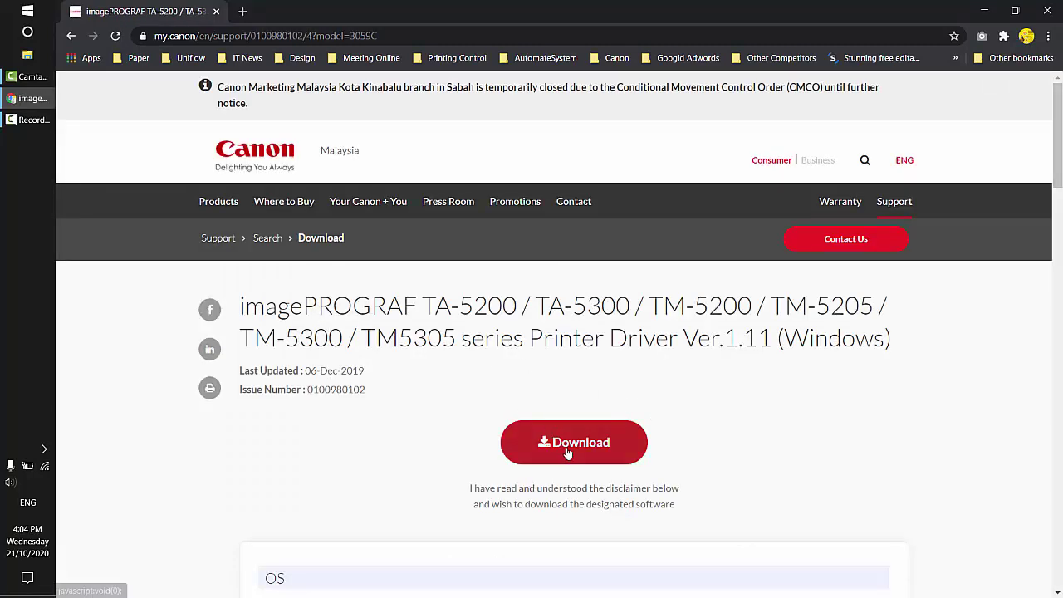
scroll(499, 428, down, 4)
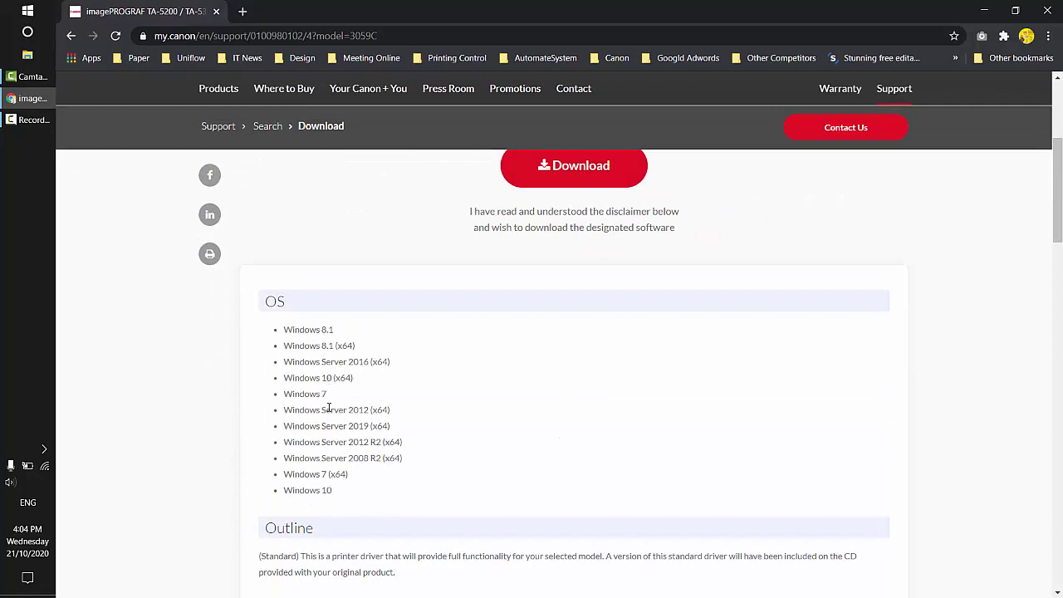
scroll(570, 327, up, 2)
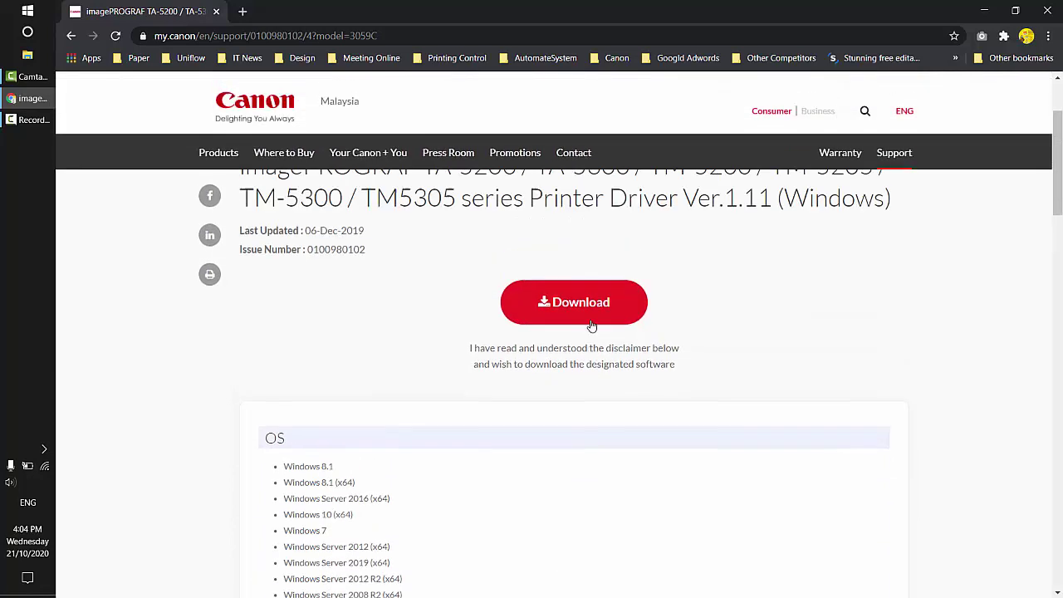
click(588, 306)
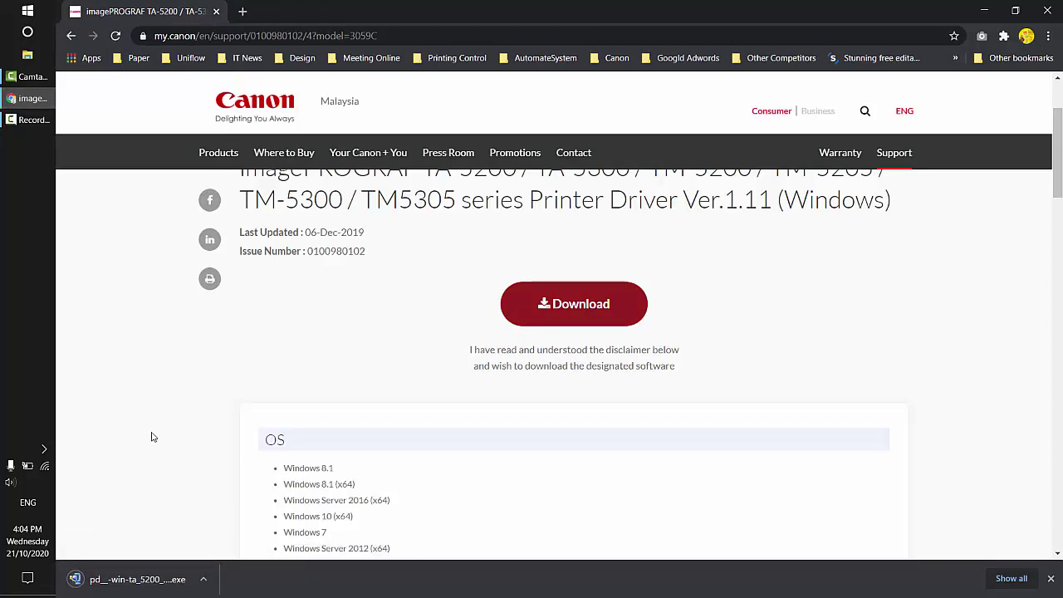
- Show the downloaded driver file in its folder and run the installer, allowing it past the SmartScreen warning
click(203, 579)
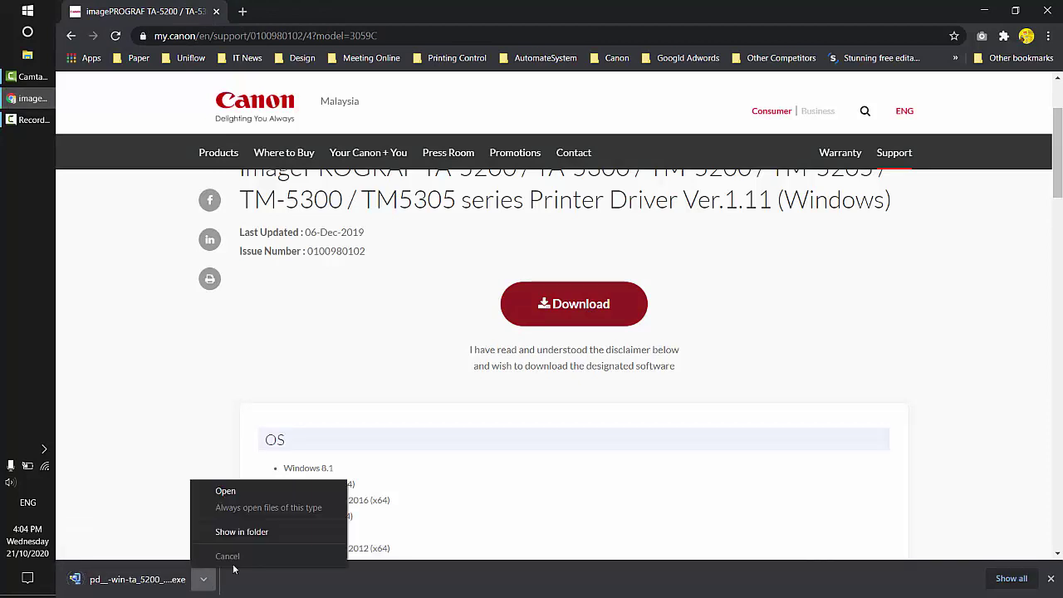
click(273, 532)
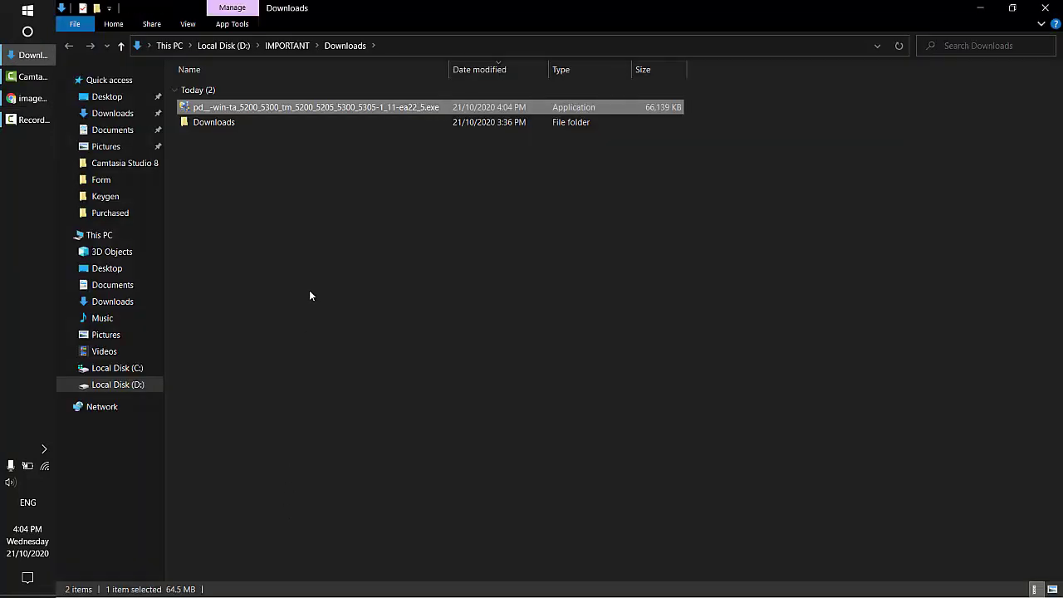
right_click(384, 109)
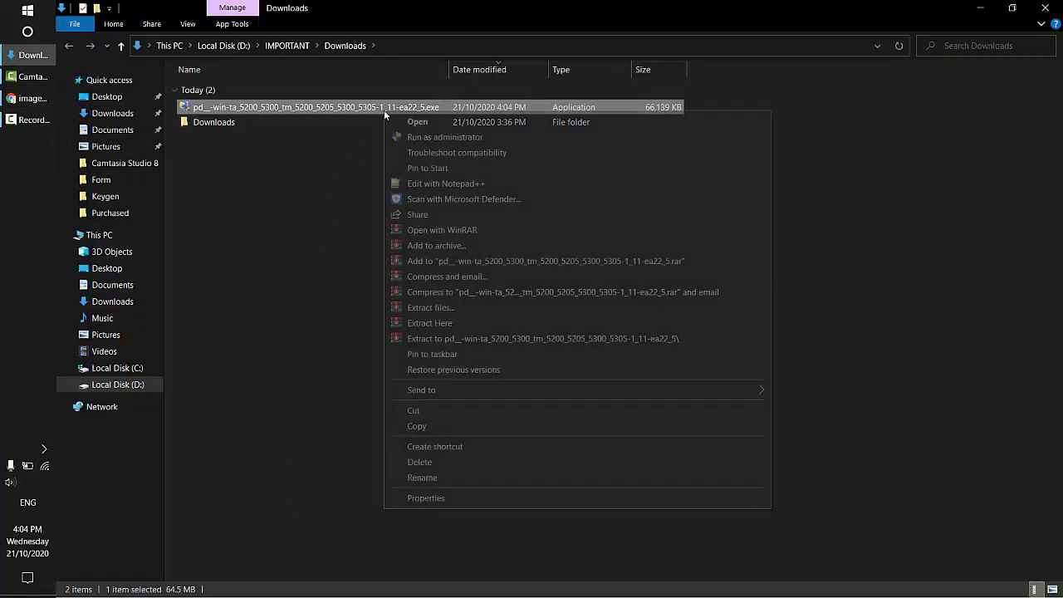
click(427, 122)
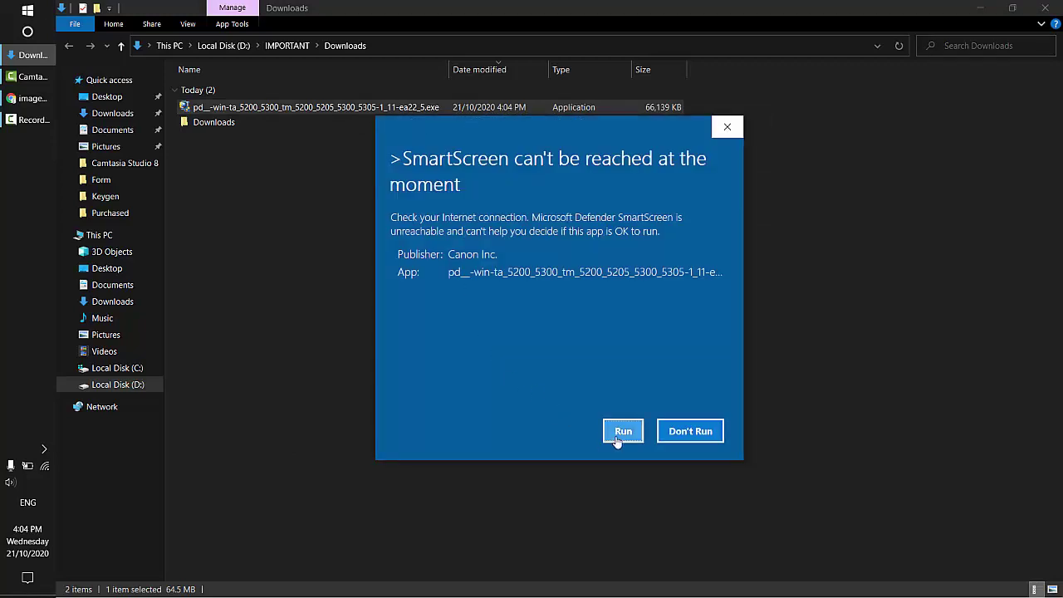
click(621, 434)
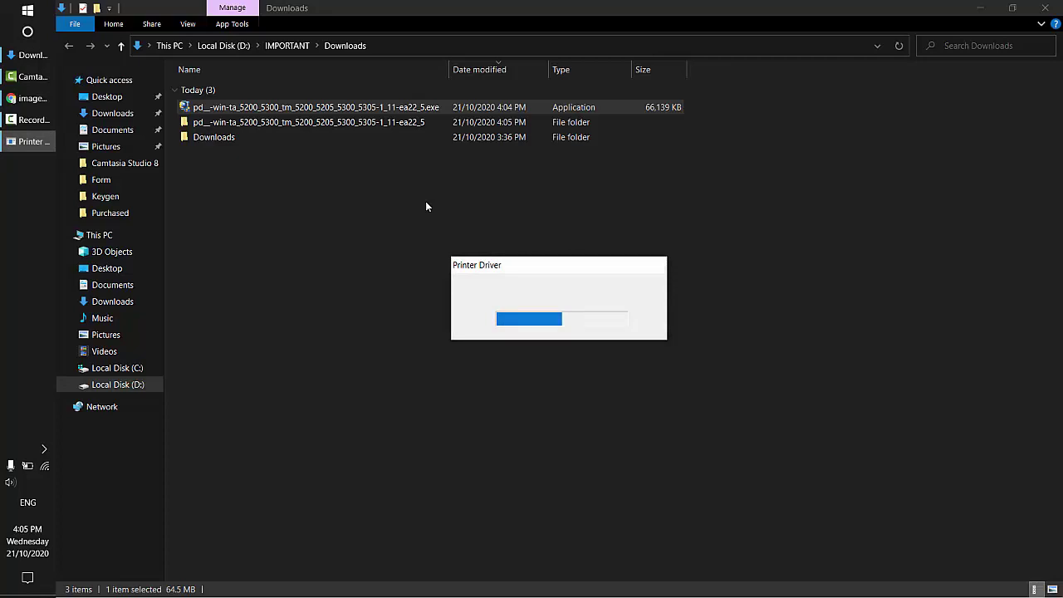
- Bring up the Printer Driver setup window, continue past the welcome page and select Canon TM-5300 as the printer
drag(450, 66, 538, 66)
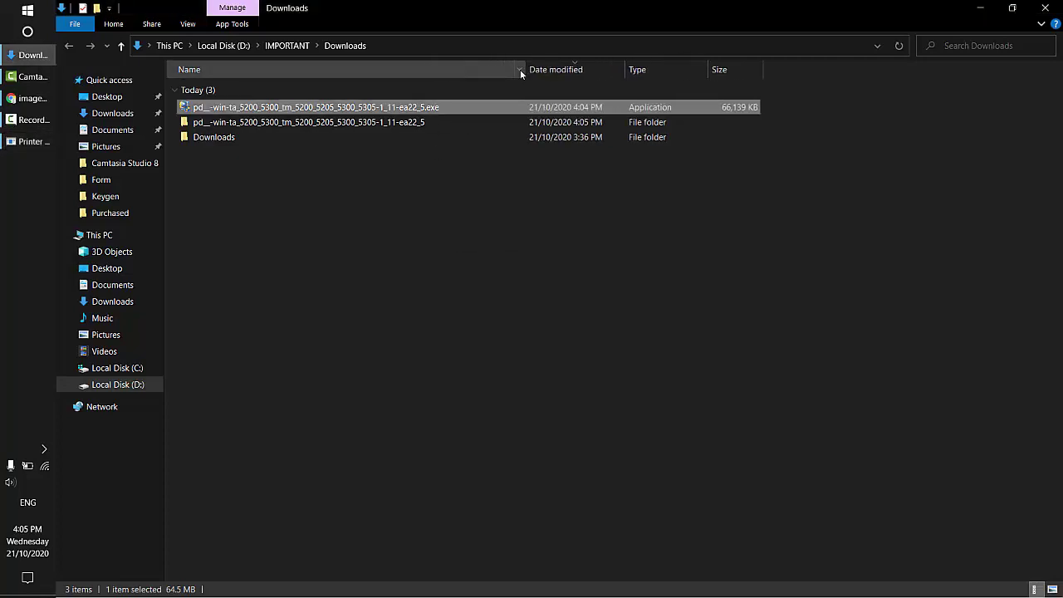
click(31, 142)
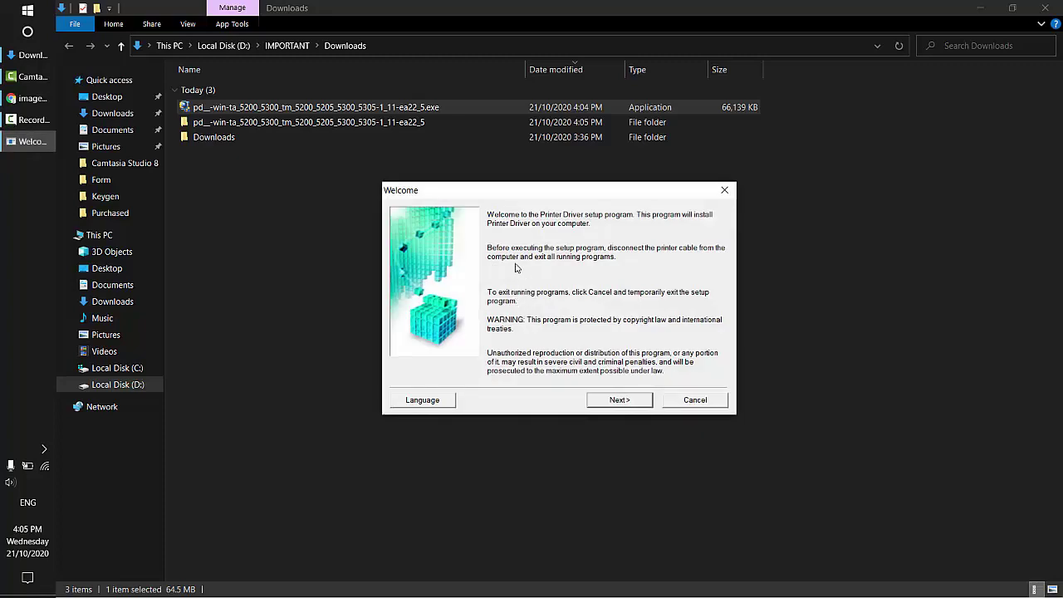
drag(518, 189, 476, 125)
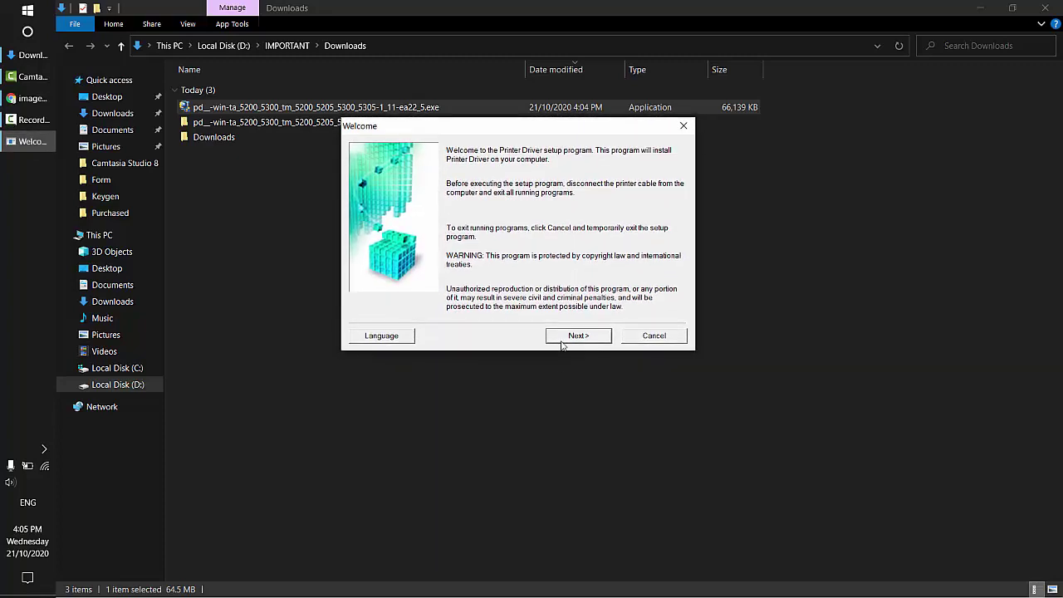
click(561, 340)
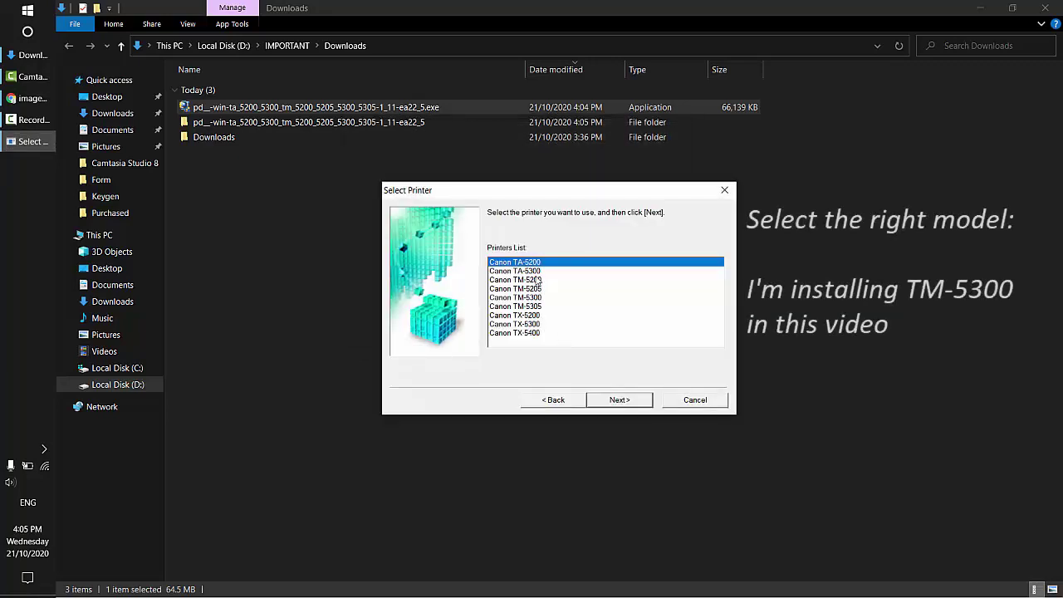
click(540, 298)
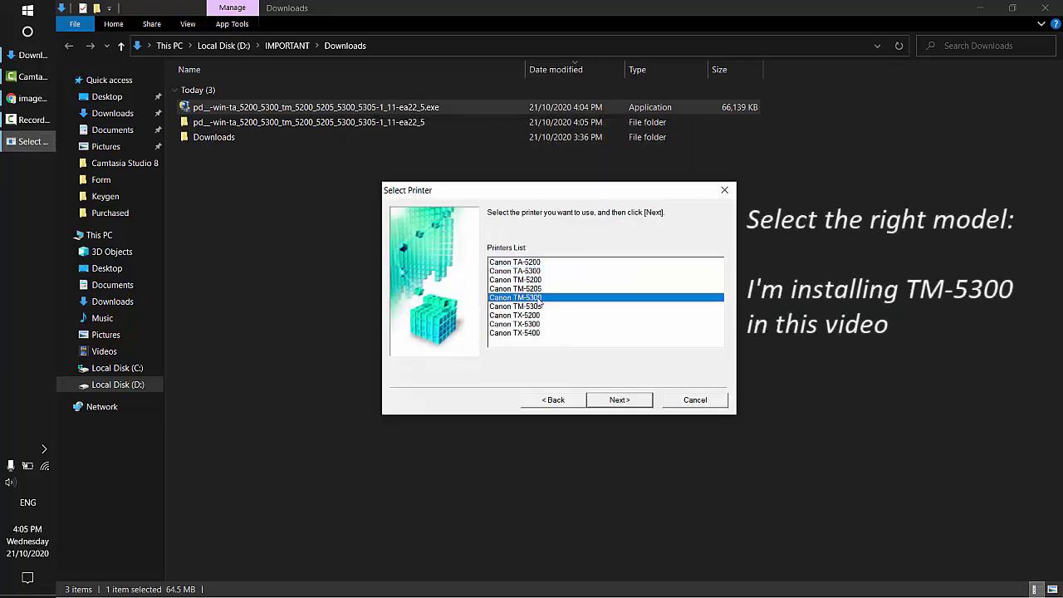
click(619, 400)
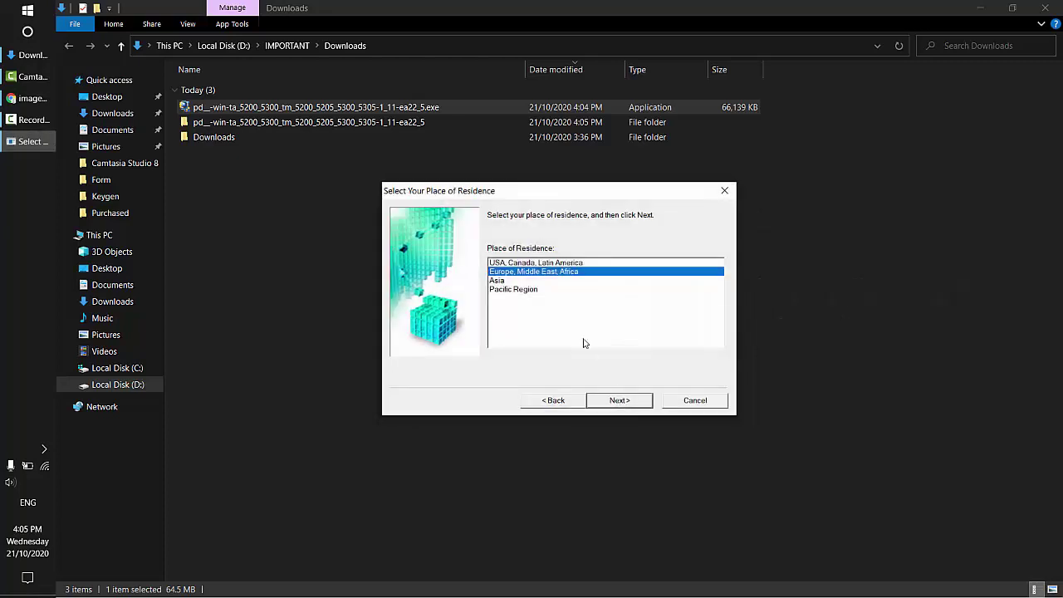
- Set the place of residence to Asia and accept the license agreement
click(512, 281)
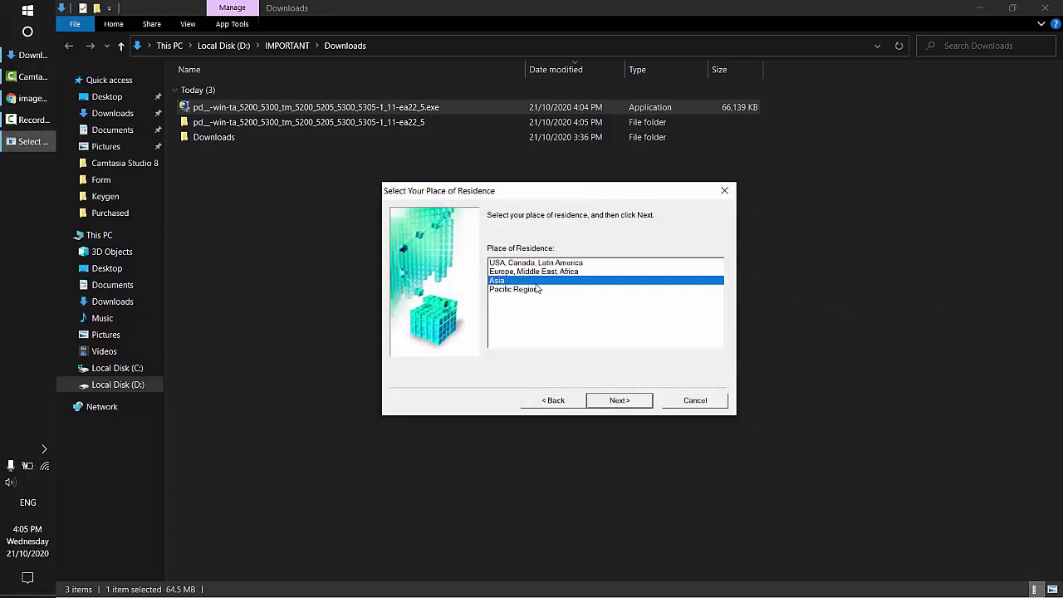
click(642, 405)
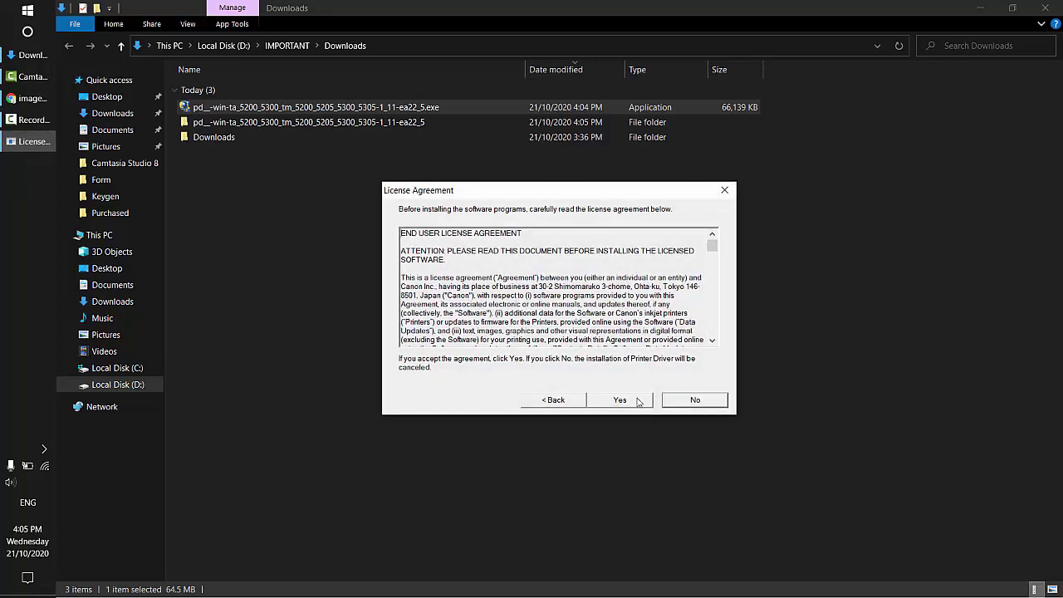
click(620, 400)
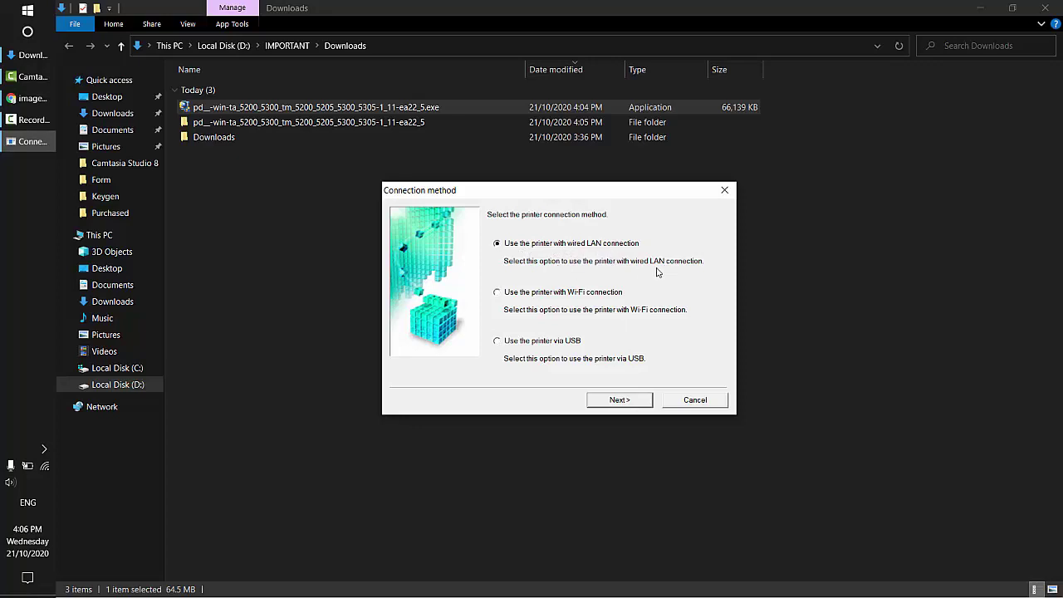
- Set up the printer over the wired LAN connection, with the firewall block deactivated and Automatic search for network printers
click(620, 399)
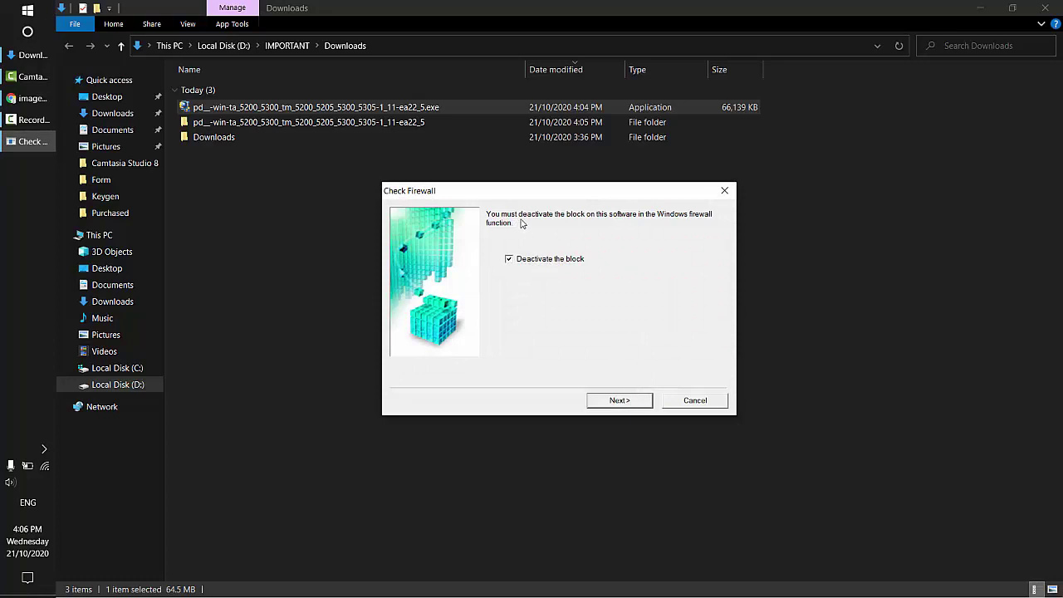
click(634, 402)
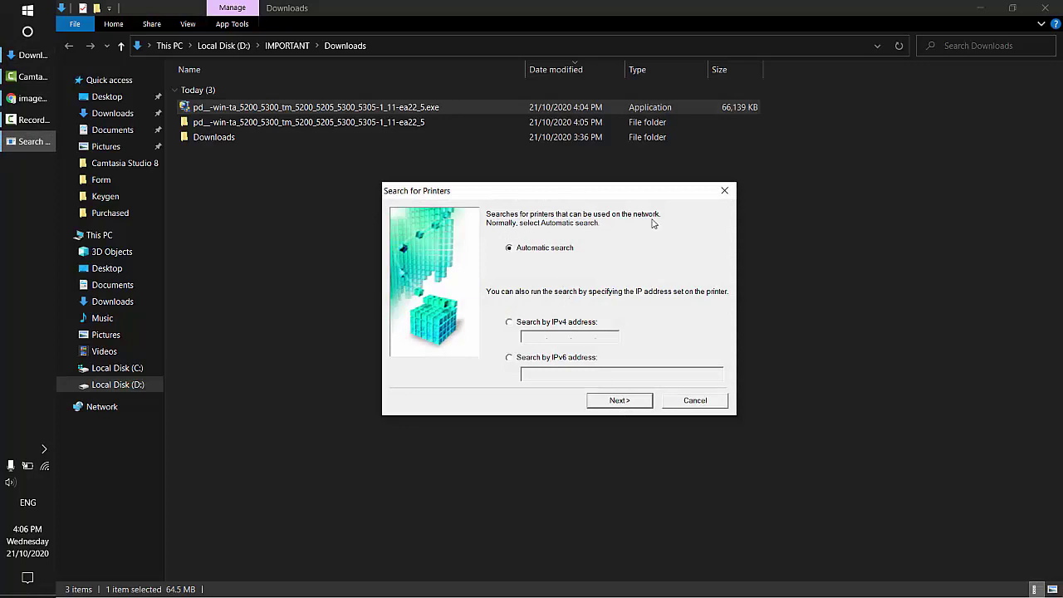
click(638, 402)
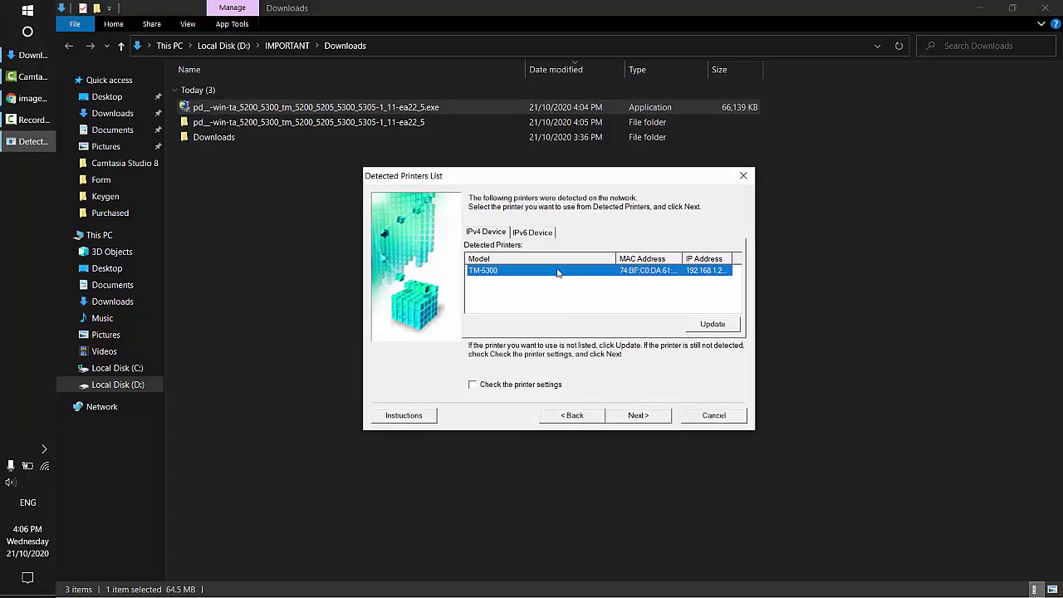
- Use the detected TM-5300 from the IPv4 device list and complete the driver setup
click(638, 416)
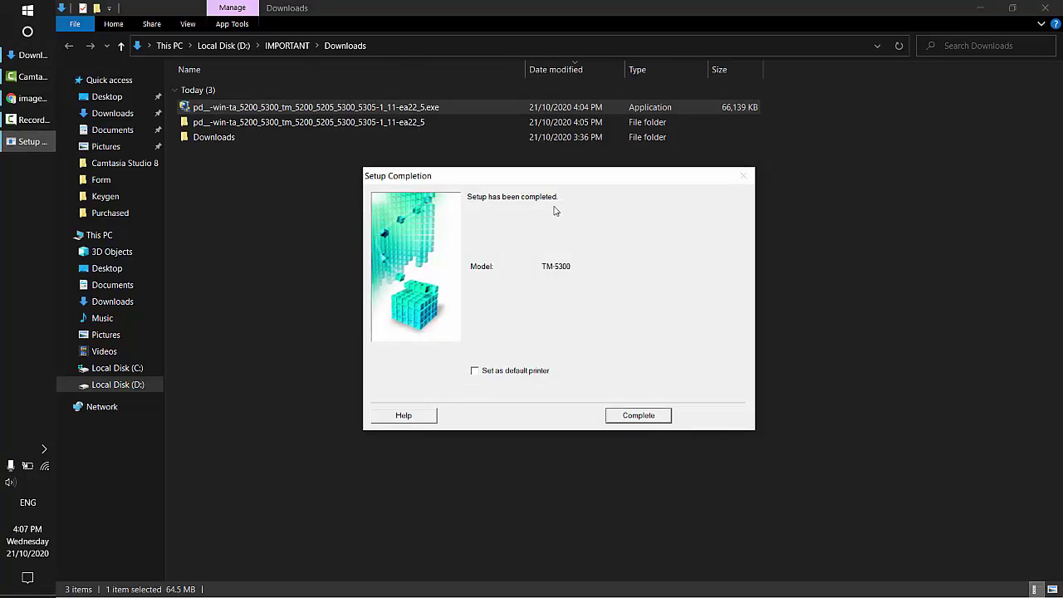
click(639, 415)
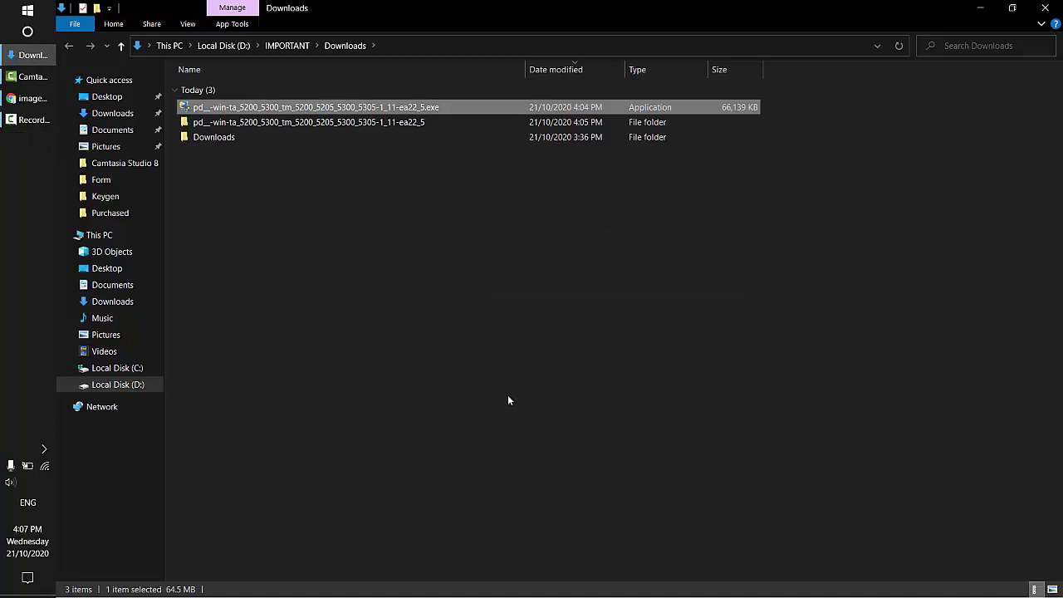
- Open Control Panel, view its items as large icons, and go to Devices and Printers
click(27, 11)
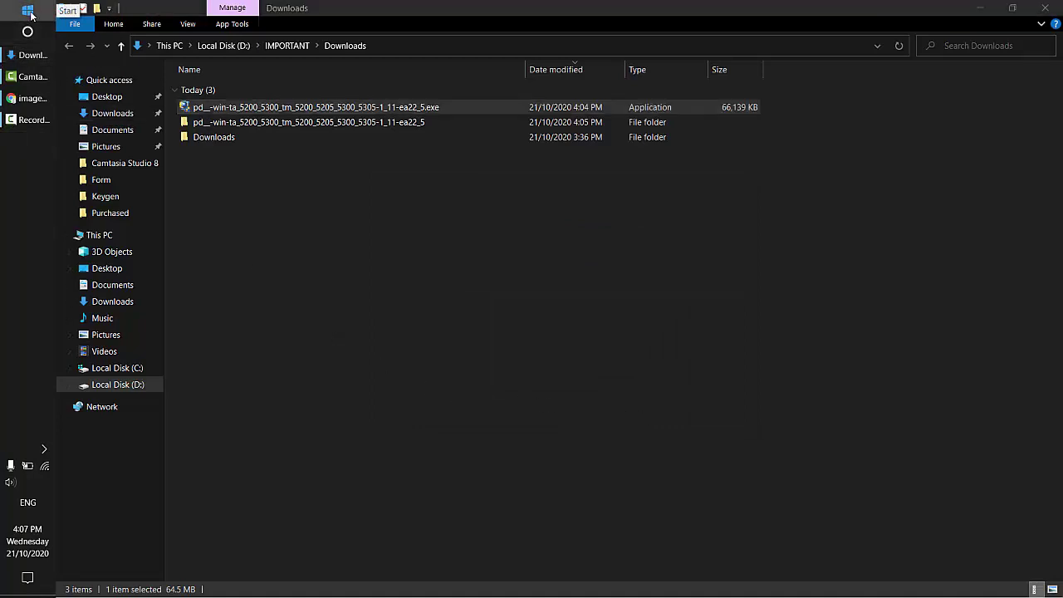
text(c)
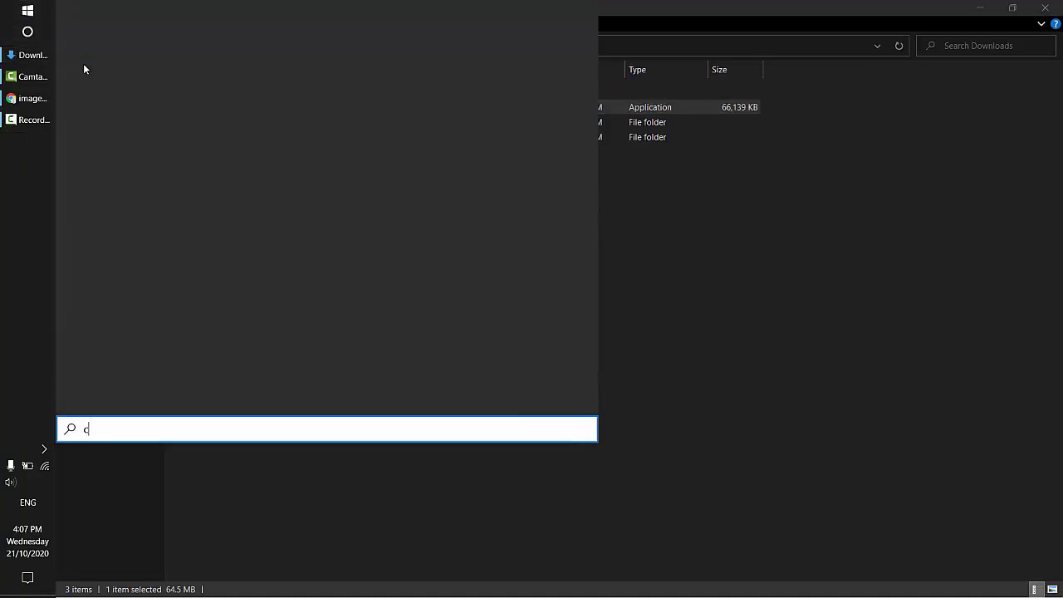
text(ontro)
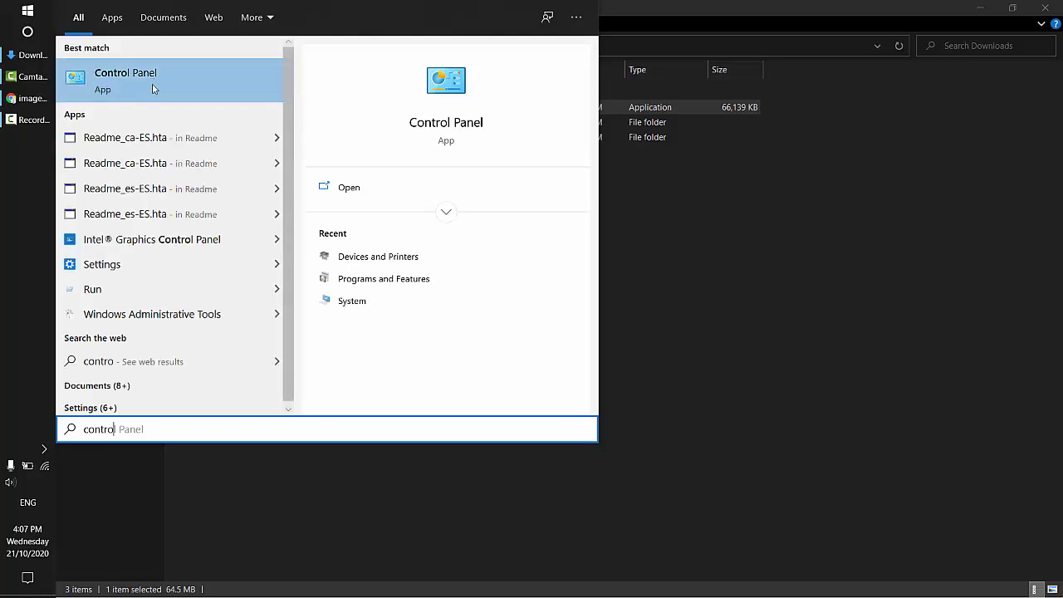
click(147, 83)
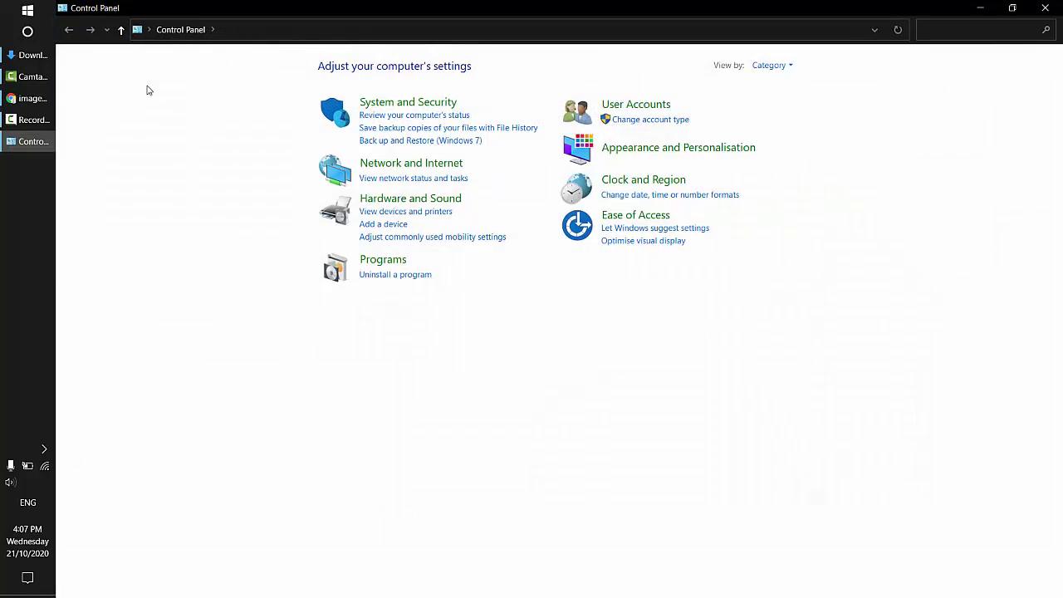
click(769, 66)
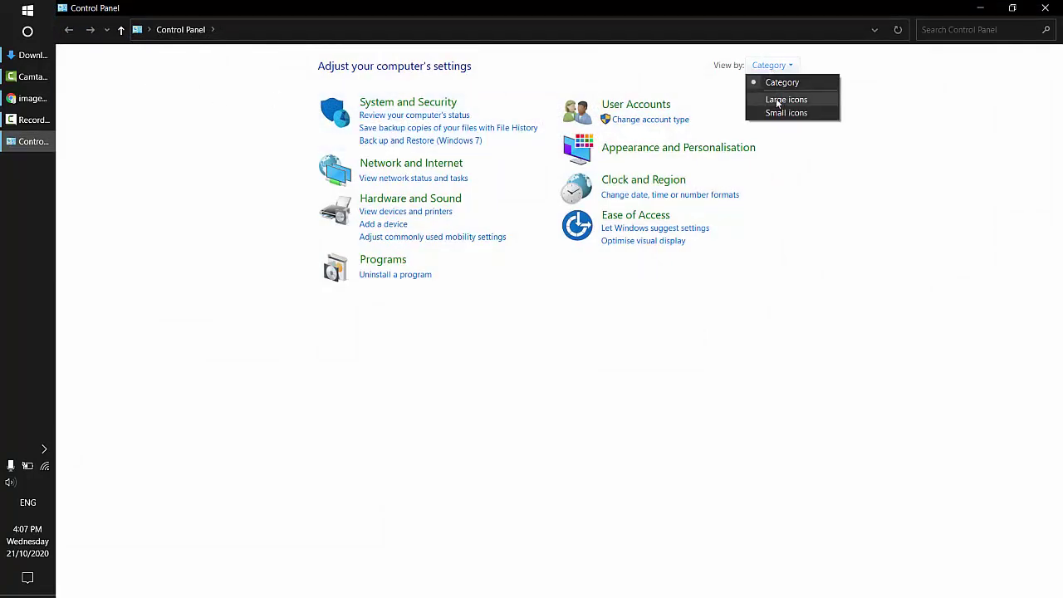
click(779, 101)
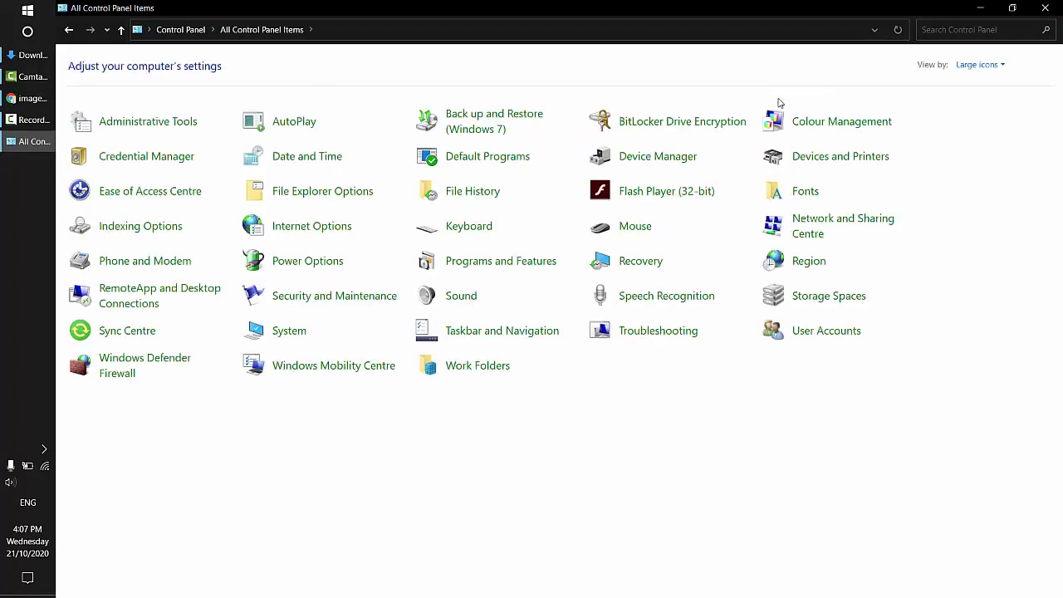
click(845, 163)
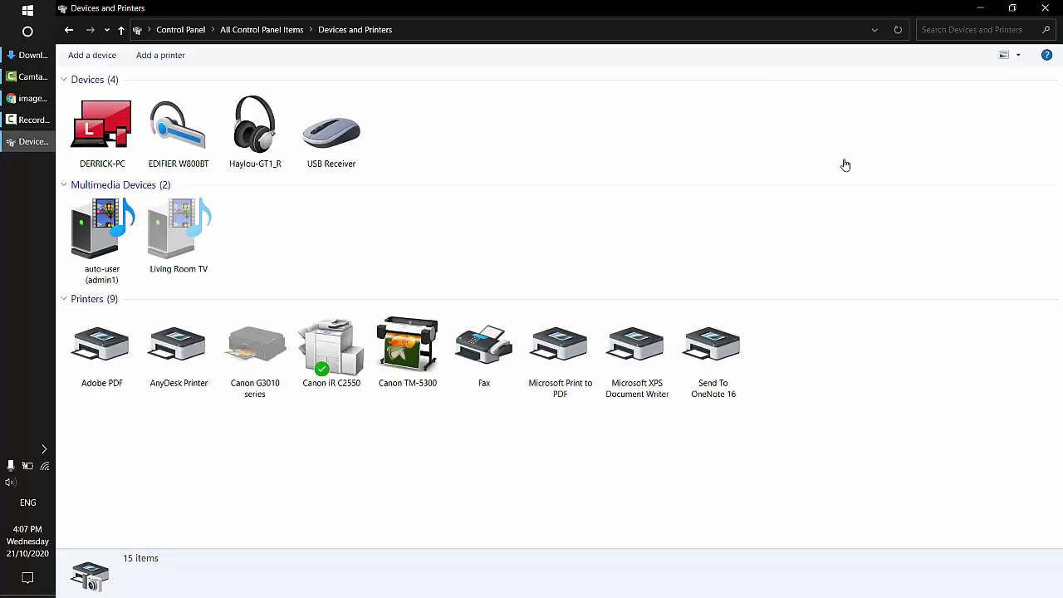
- Open the Printing Defaults of the Canon TM-5300 from the advanced section of its printer properties
click(423, 370)
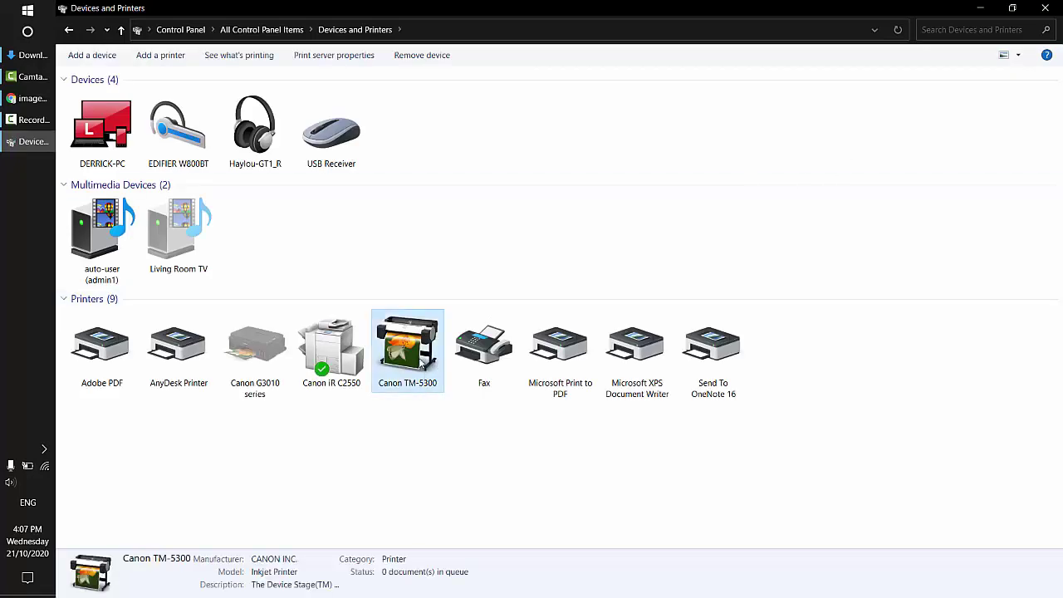
right_click(421, 363)
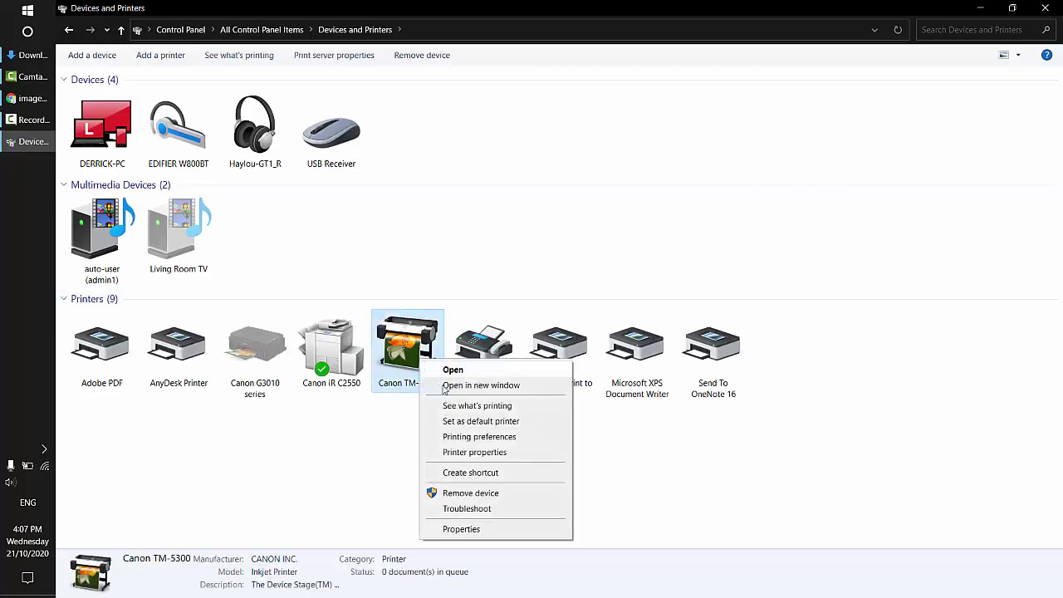
click(525, 455)
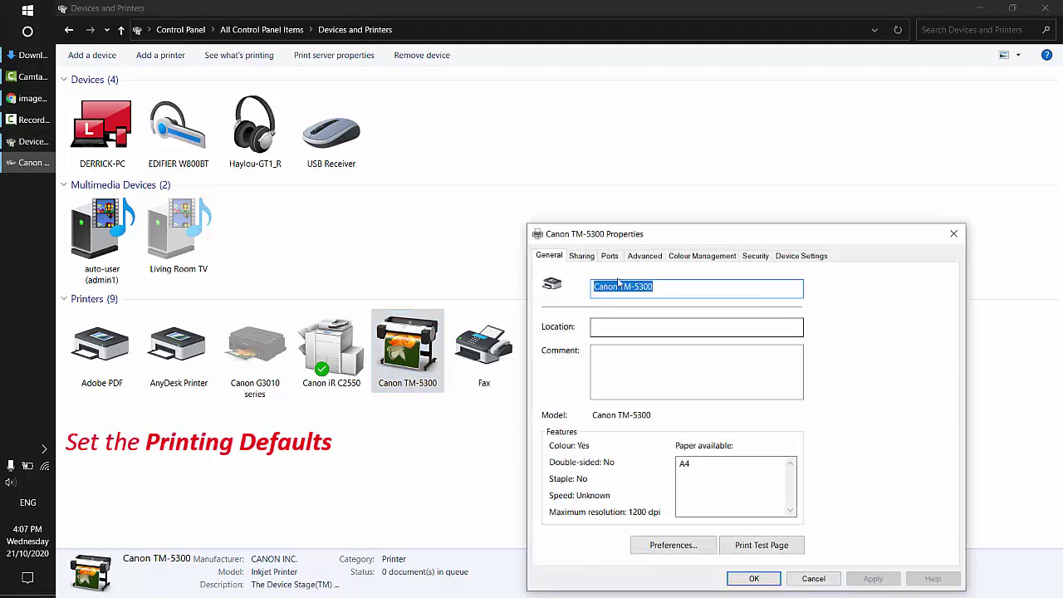
drag(615, 237, 444, 139)
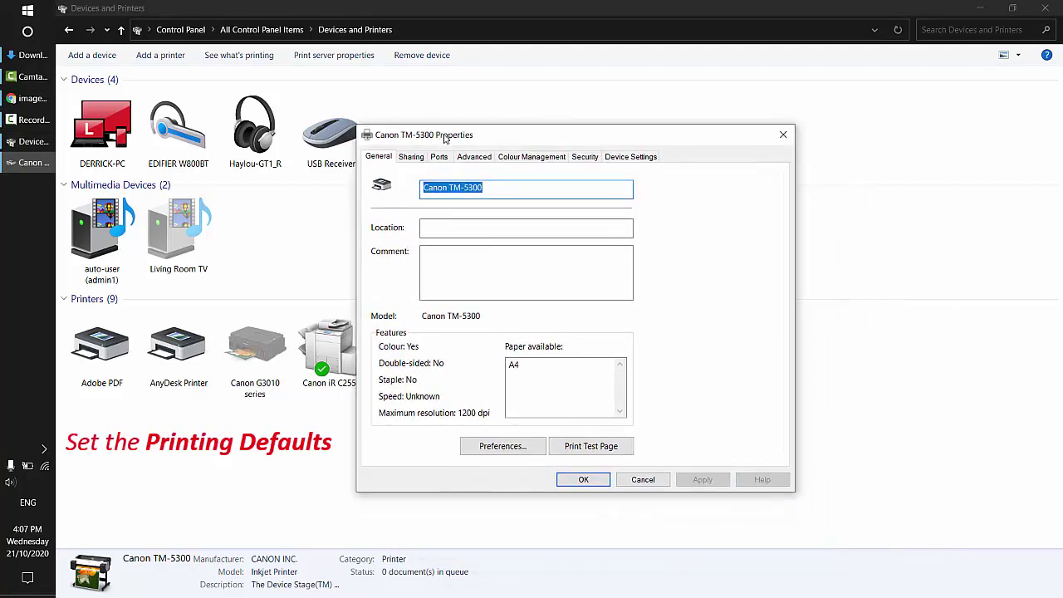
click(484, 161)
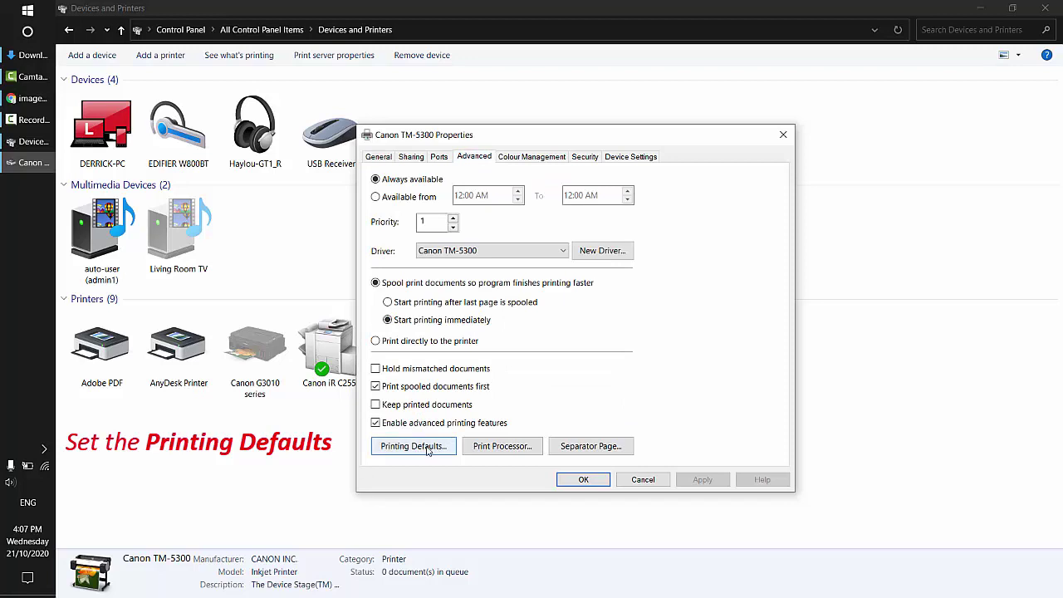
click(428, 450)
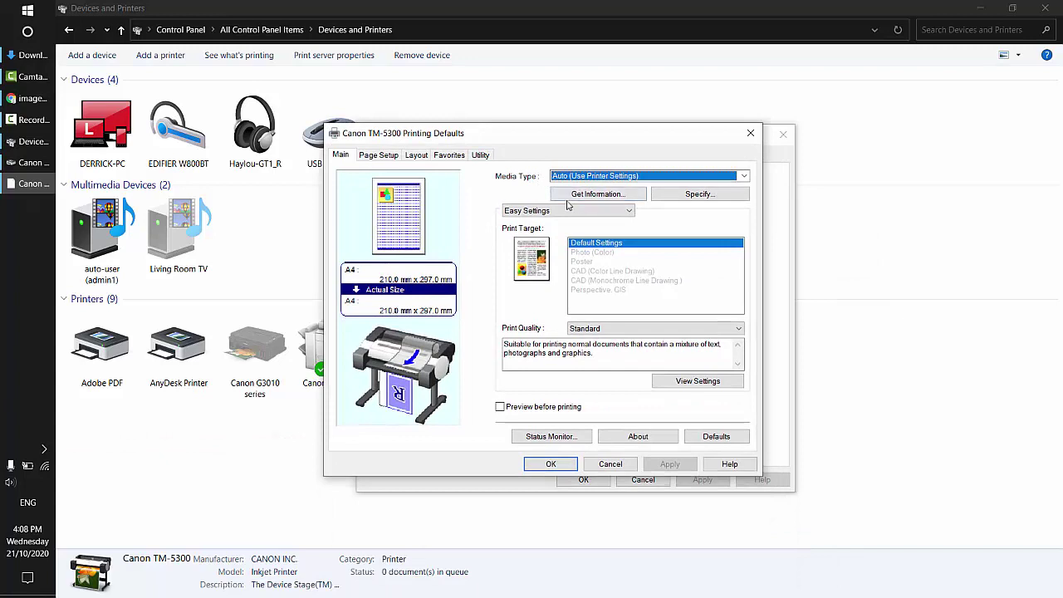
- Load the printer's Roll Paper information (Plain Paper, A0/A1 Roll 841.0 mm) into the printing defaults and check the page setup
click(580, 196)
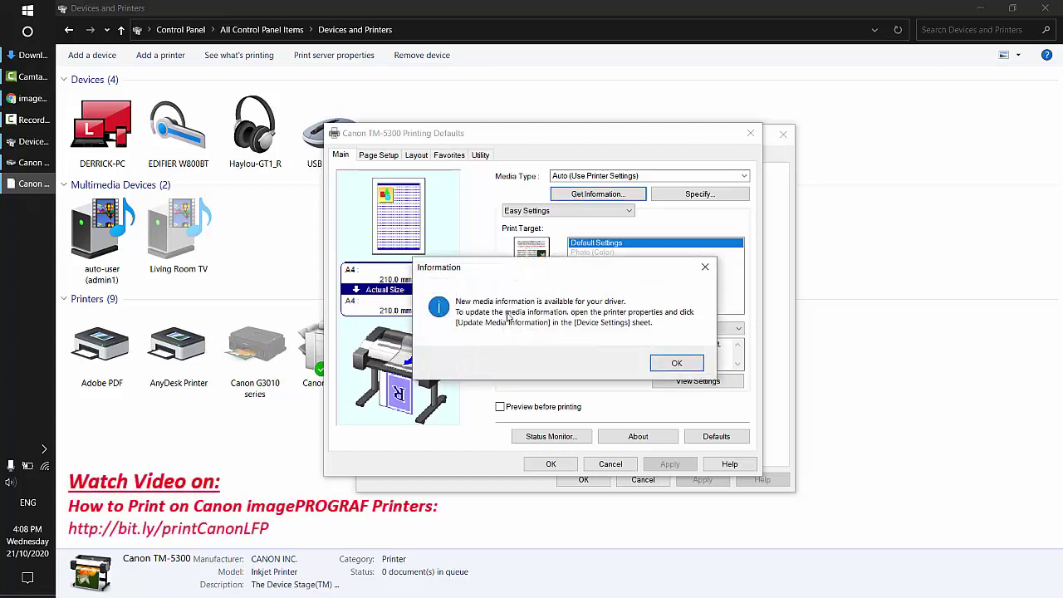
click(675, 364)
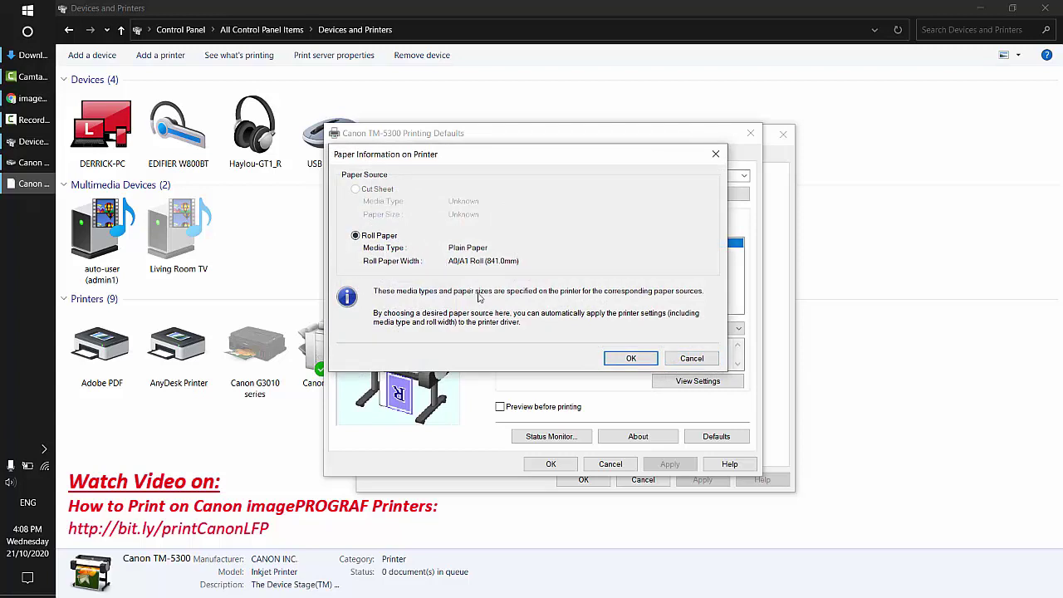
click(630, 359)
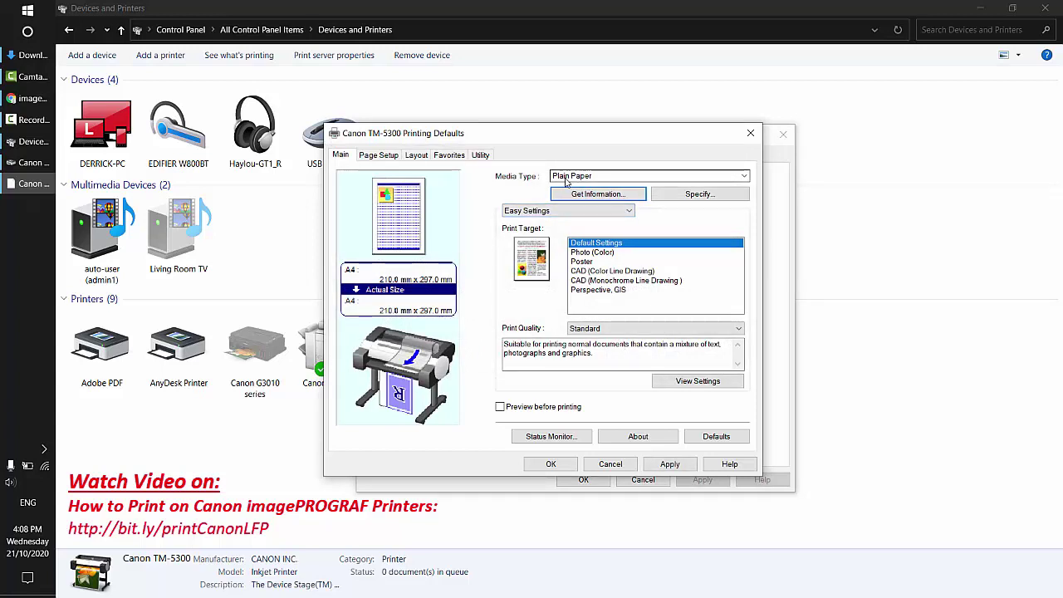
click(378, 155)
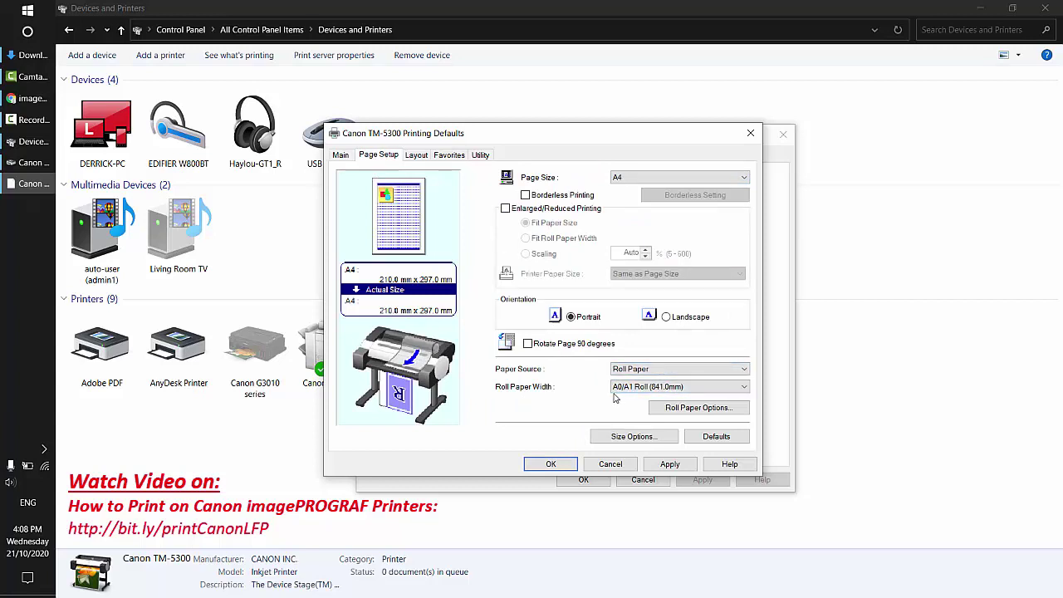
click(341, 155)
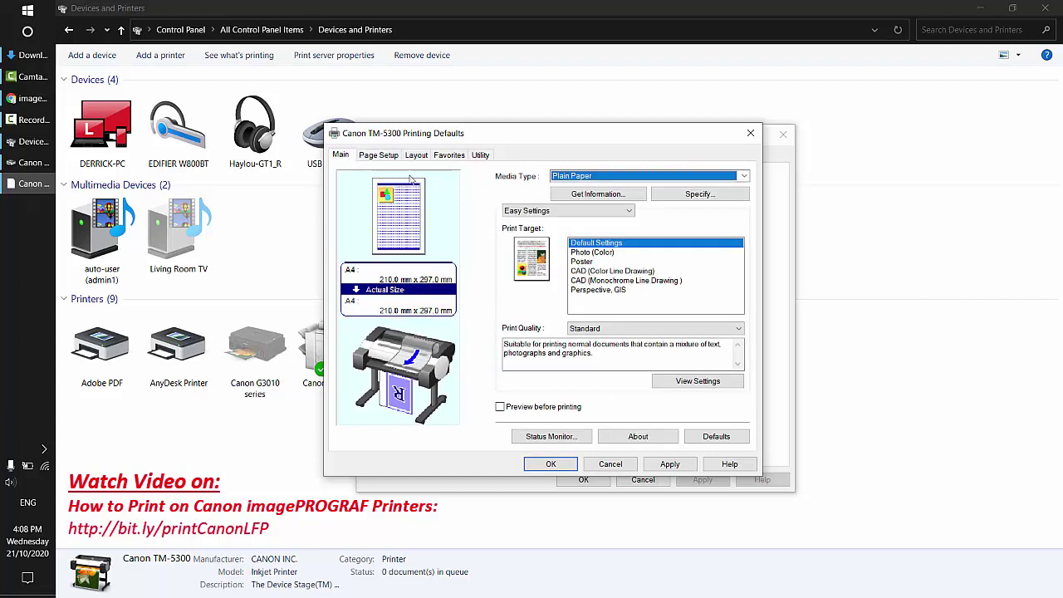
- Look over the print priority and print quality options in Advanced Settings and return to Easy Settings
click(569, 211)
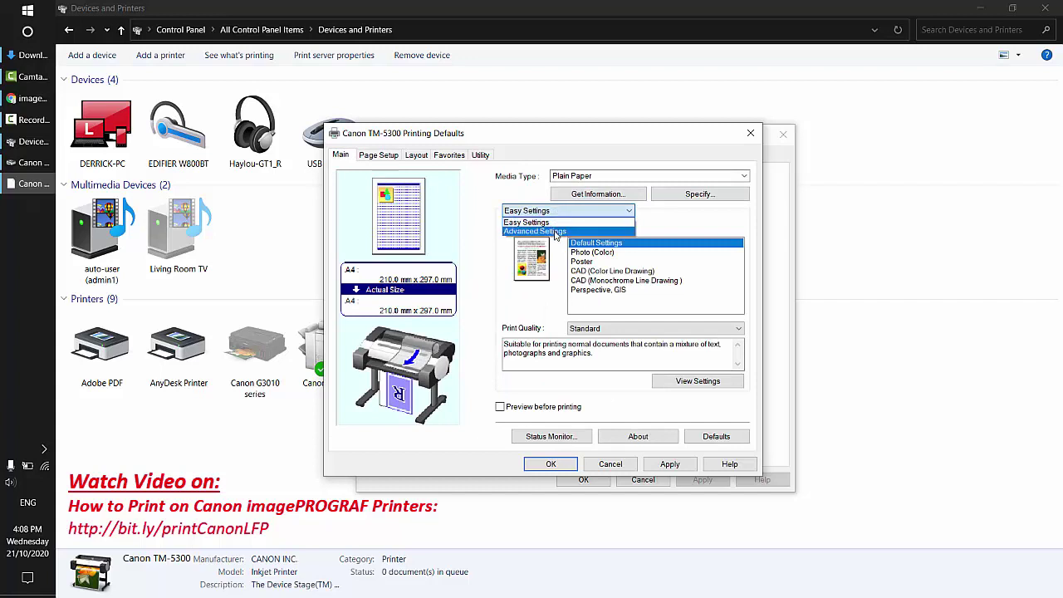
click(556, 231)
click(619, 229)
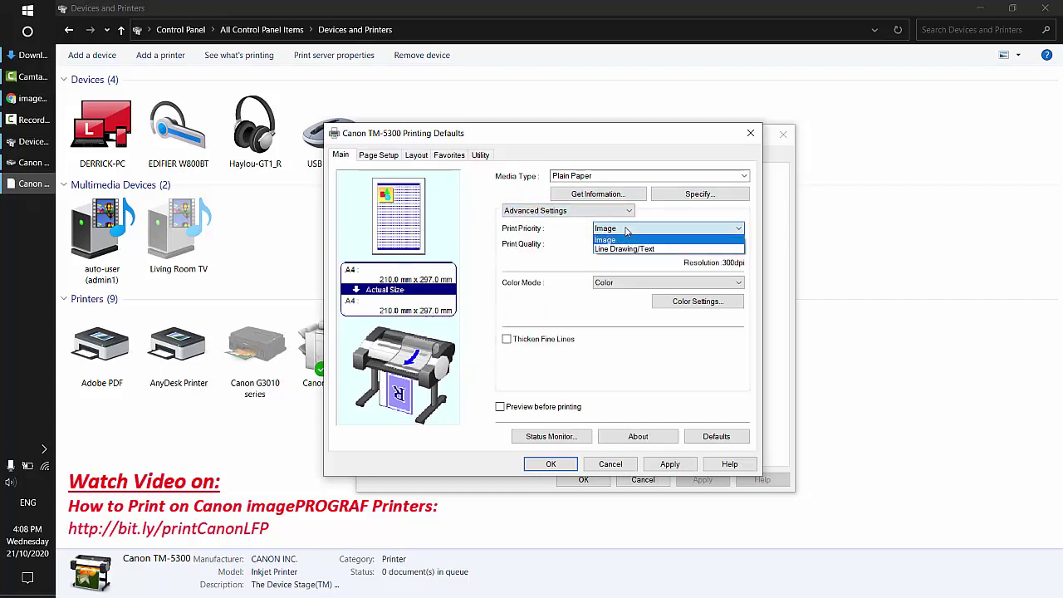
click(663, 240)
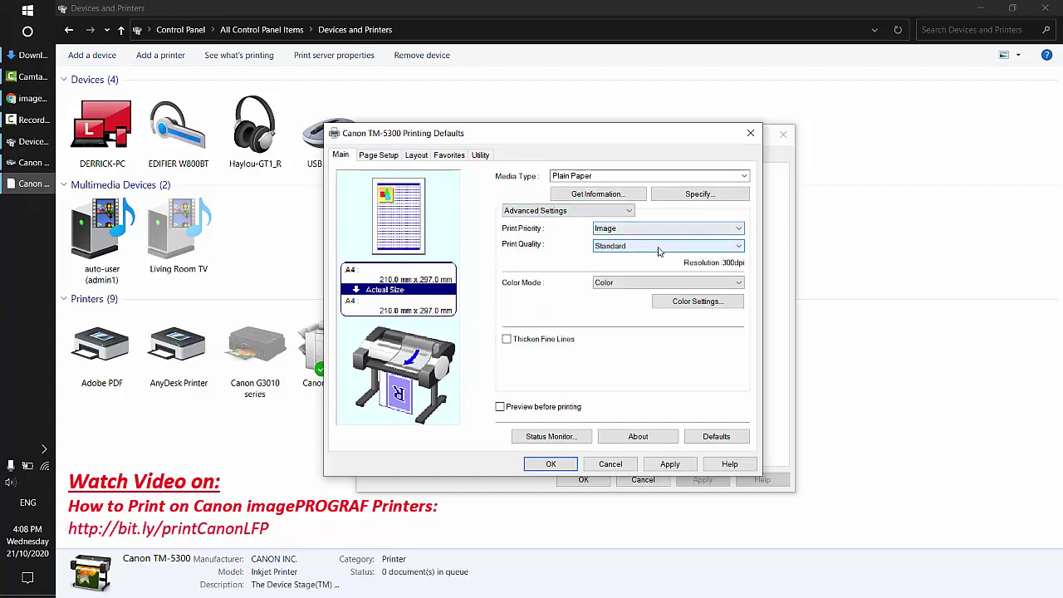
click(660, 247)
click(658, 251)
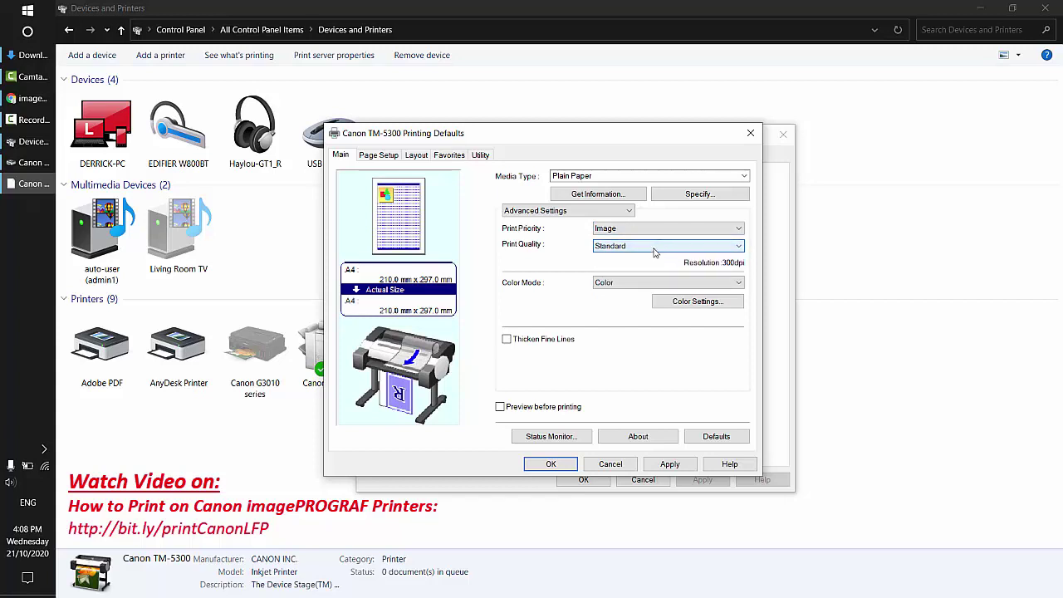
click(585, 213)
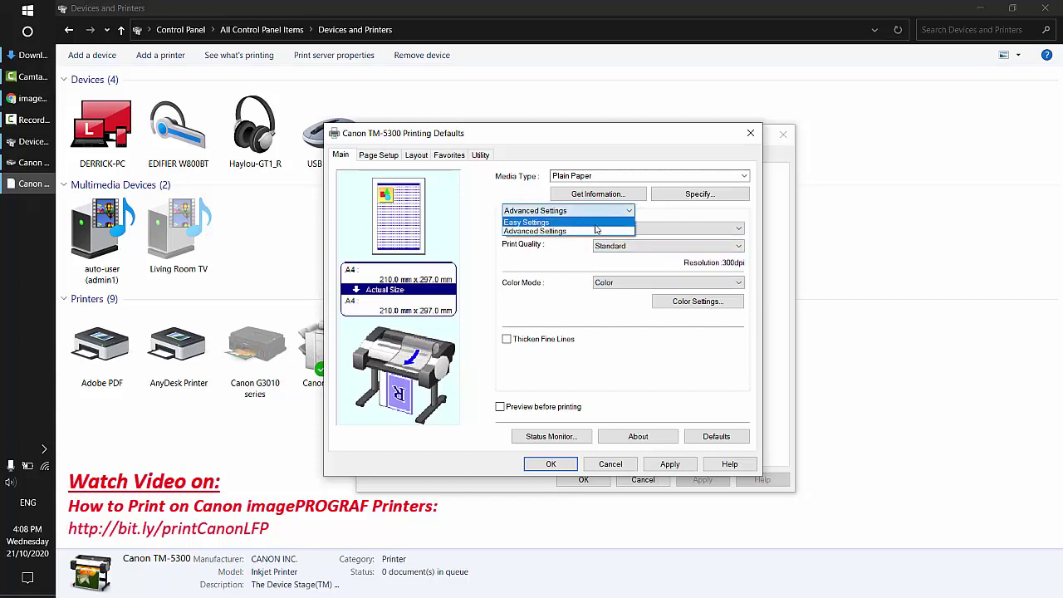
click(527, 223)
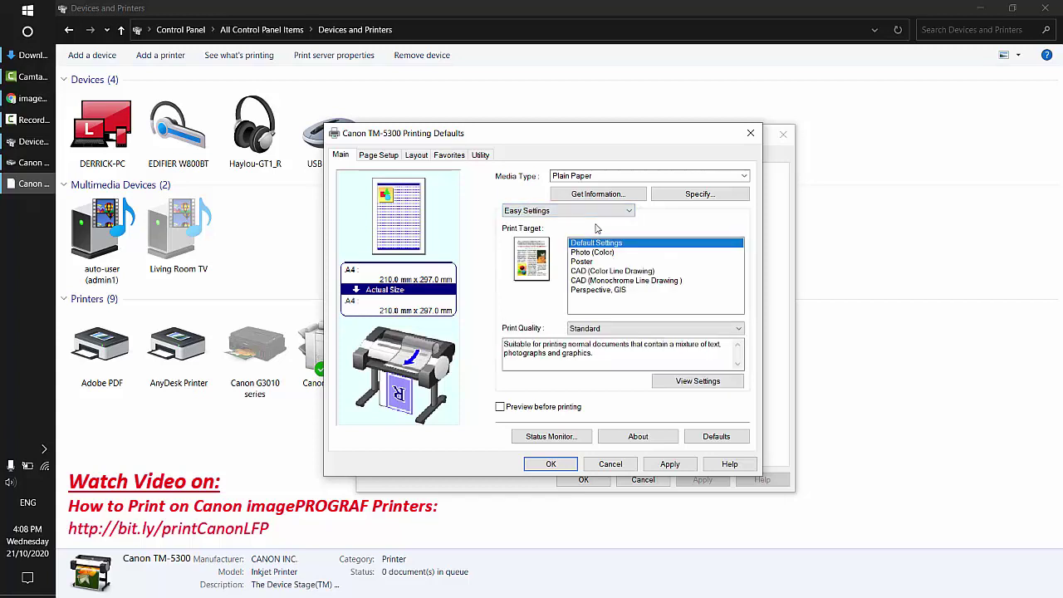
- Try the Photo (Color), Poster, CAD (Color Line Drawing), CAD (Monochrome Line Drawing) and Perspective, GIS print targets to compare their descriptions
click(595, 253)
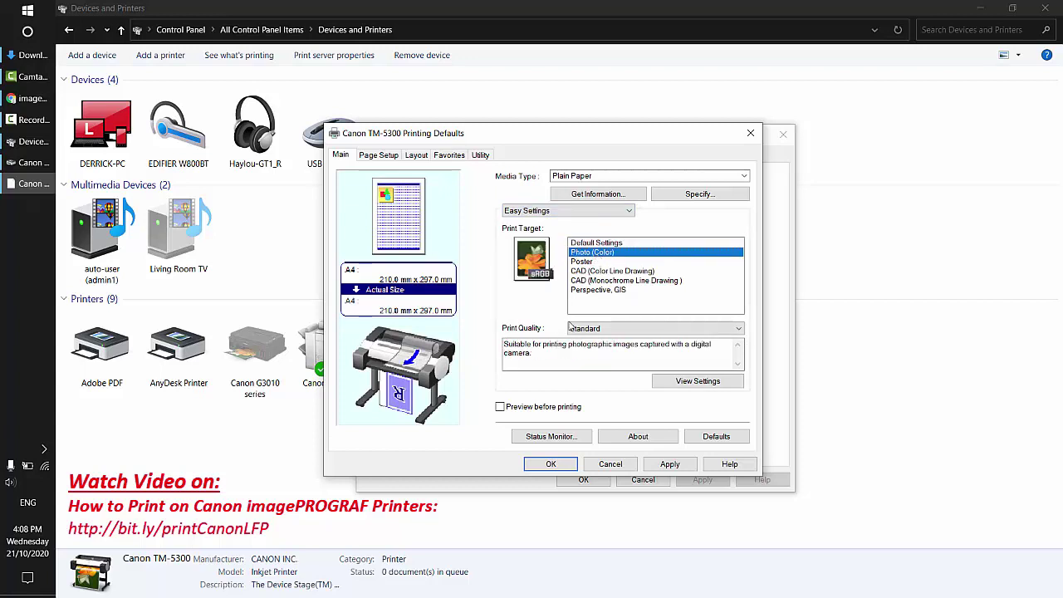
click(594, 262)
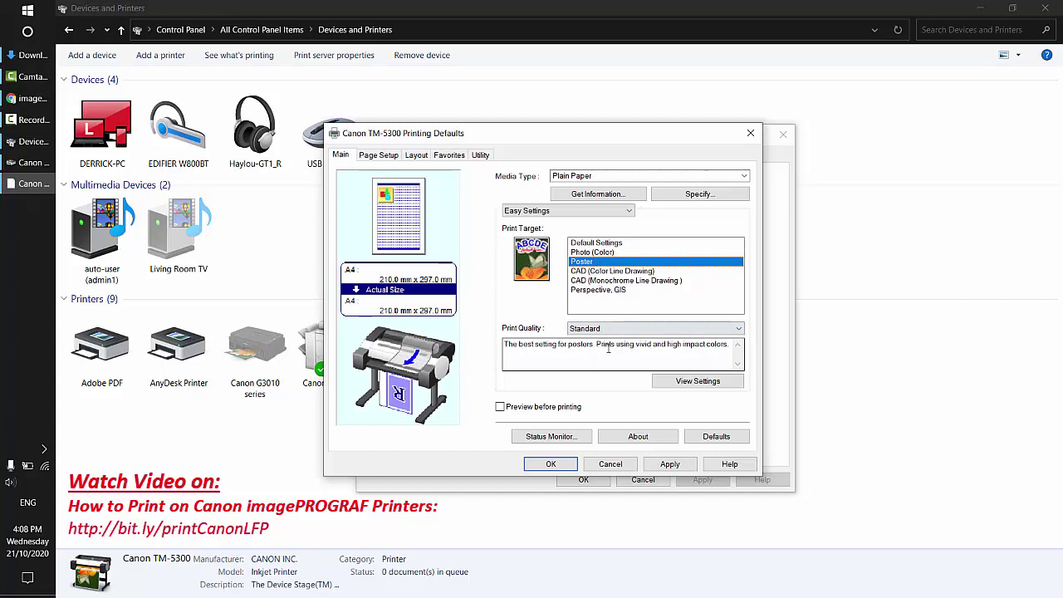
click(625, 272)
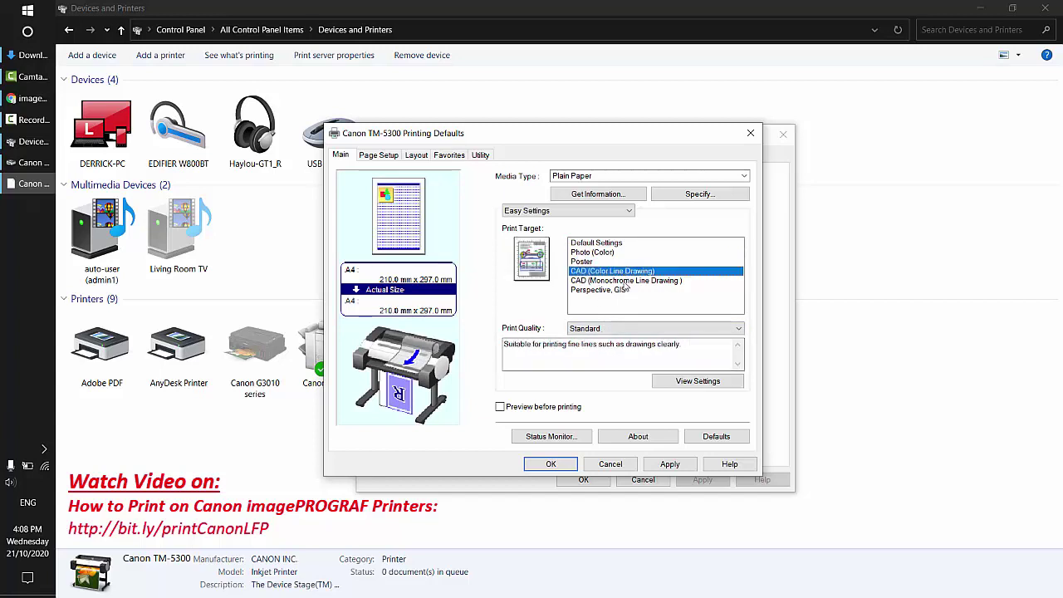
click(623, 282)
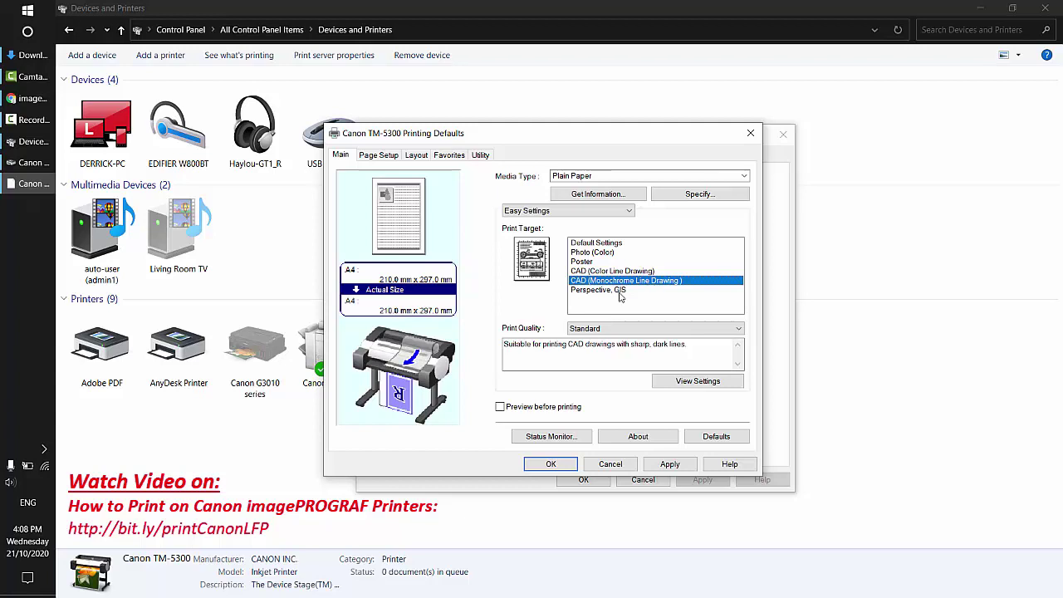
click(619, 291)
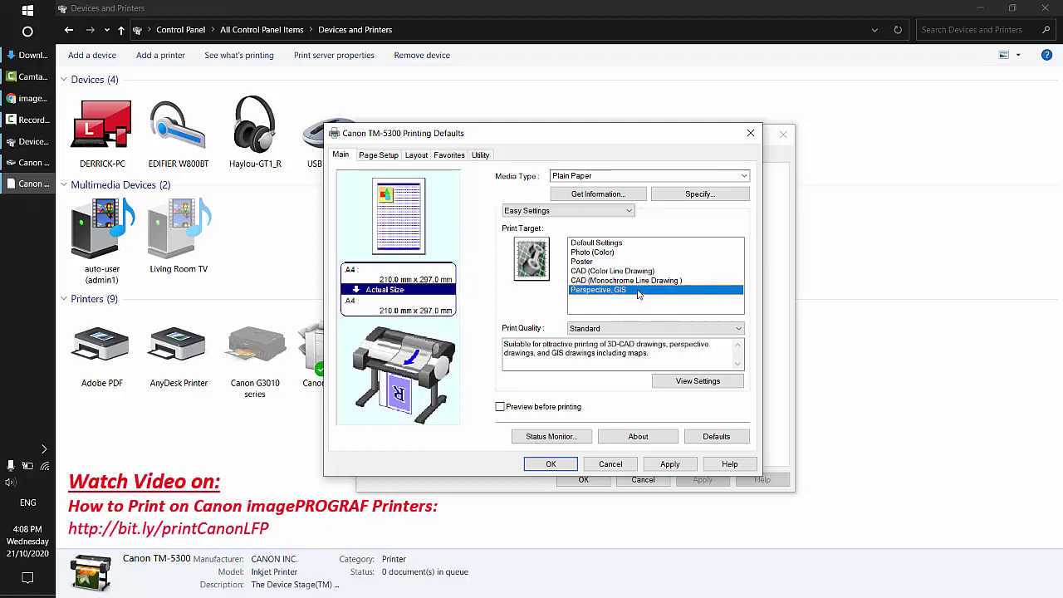
- Set the default print target to CAD (Color Line Drawing) with Standard print quality
click(648, 272)
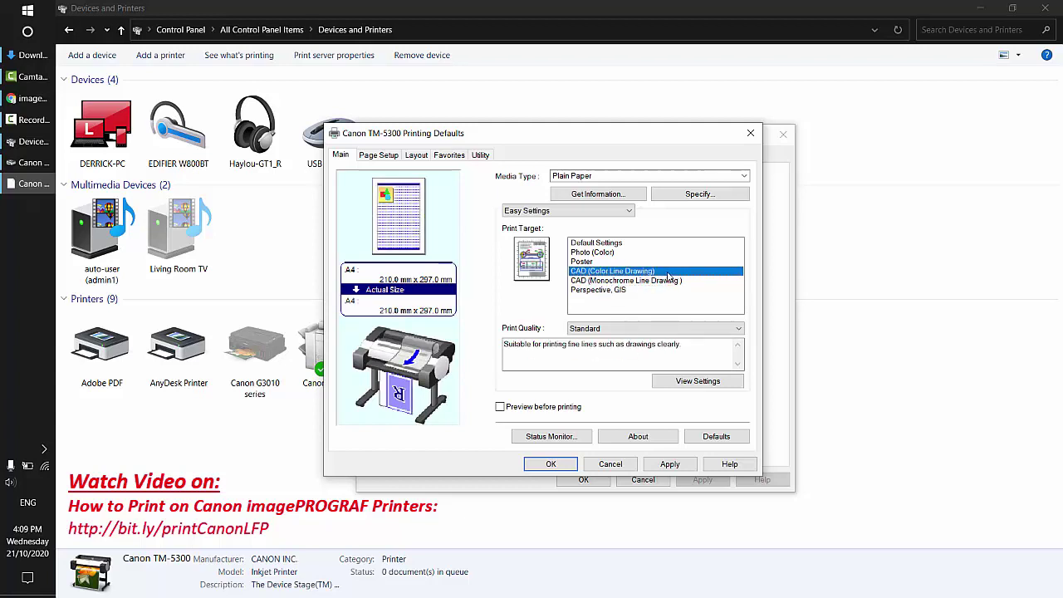
click(658, 329)
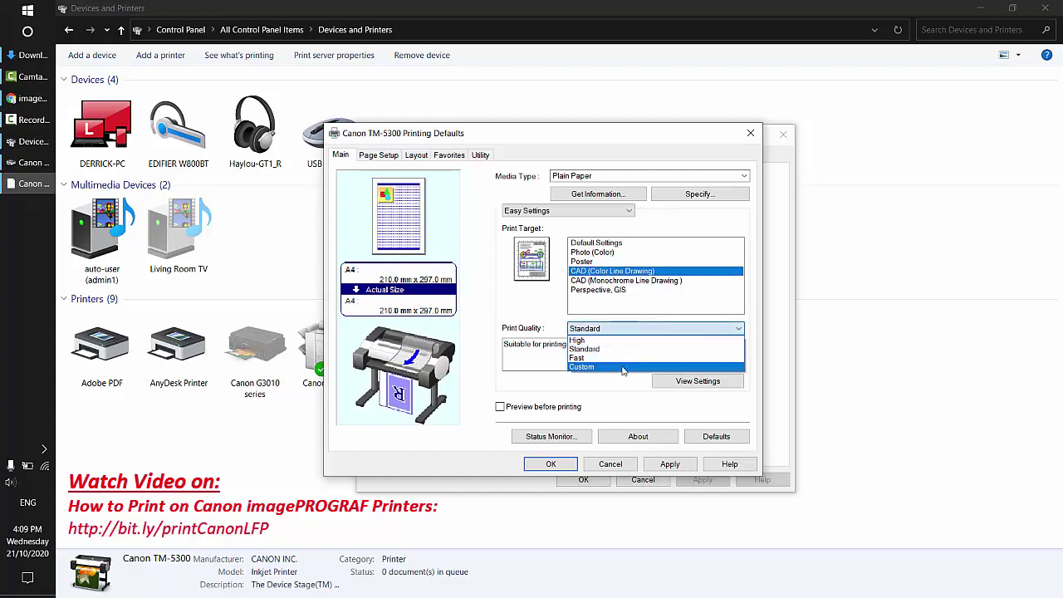
click(620, 349)
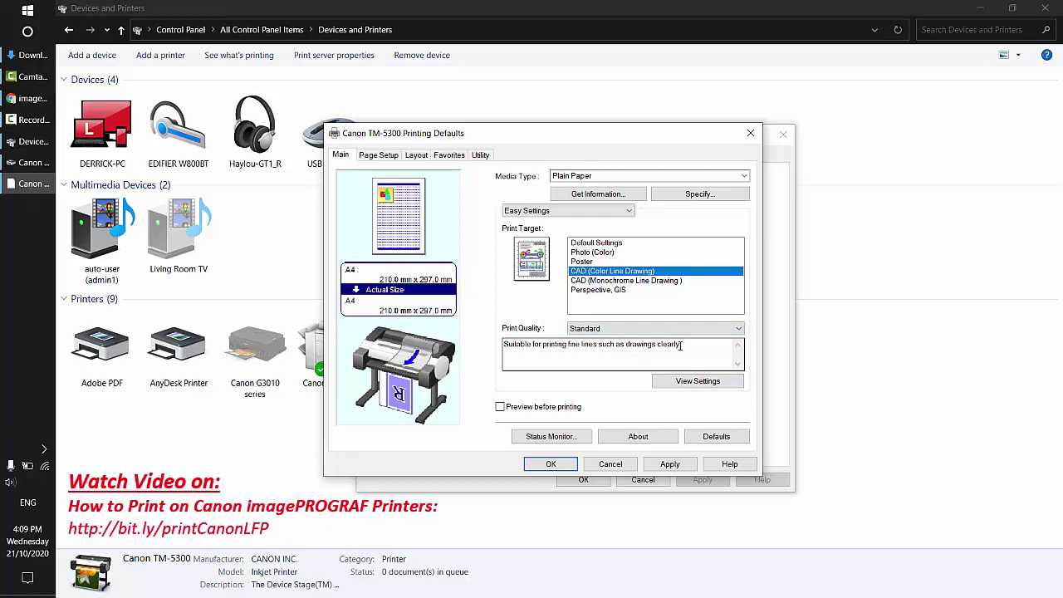
- Read the description of the CAD (Color Line Drawing) target and turn on Preview before printing, acknowledging the information message
drag(681, 346, 568, 351)
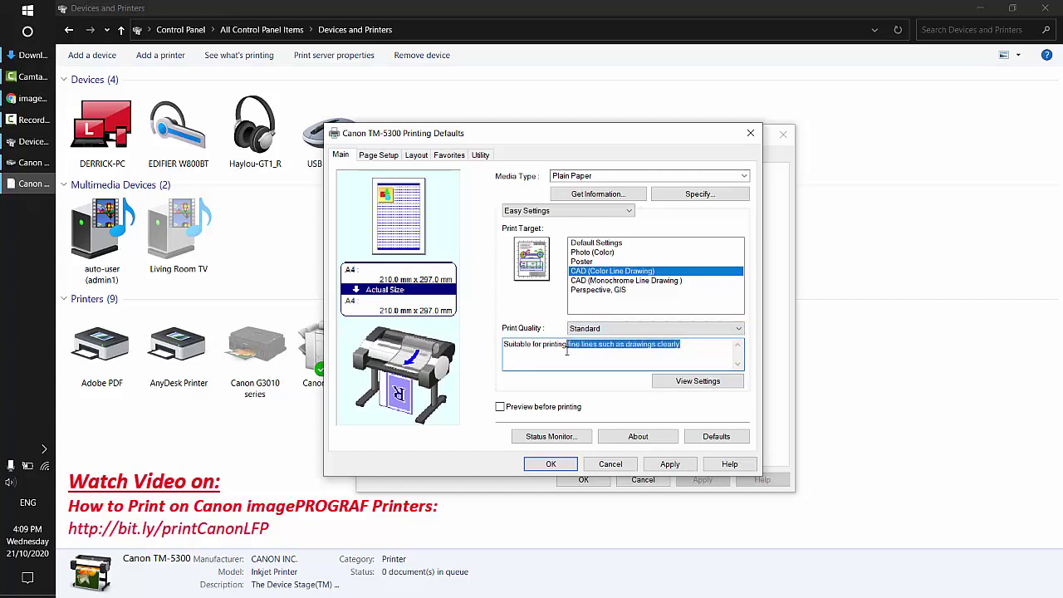
click(576, 363)
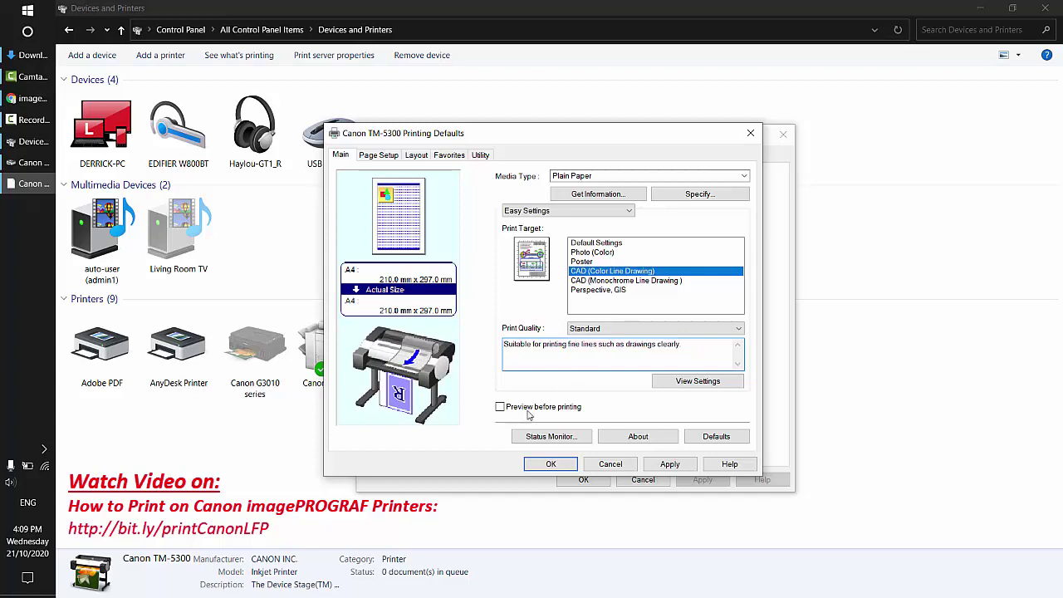
click(501, 407)
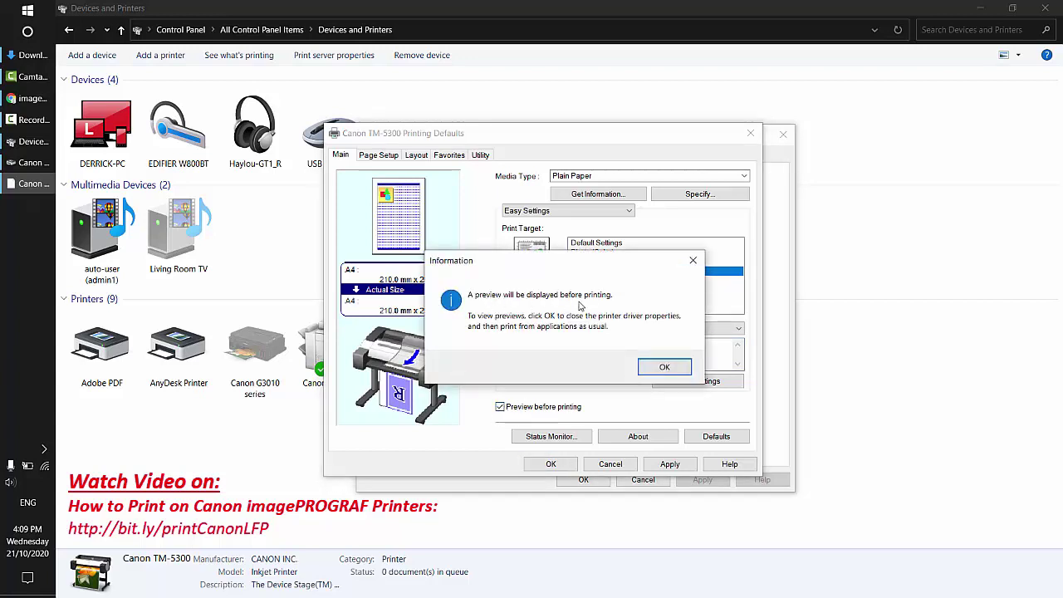
click(653, 366)
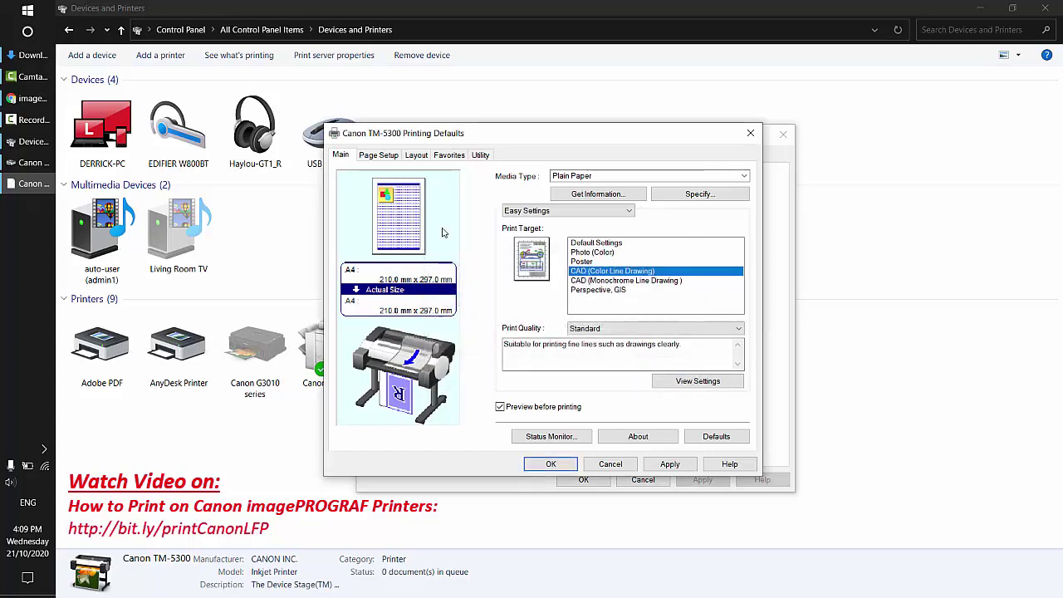
- Set the default page size to ISO A1 in the page setup
click(388, 155)
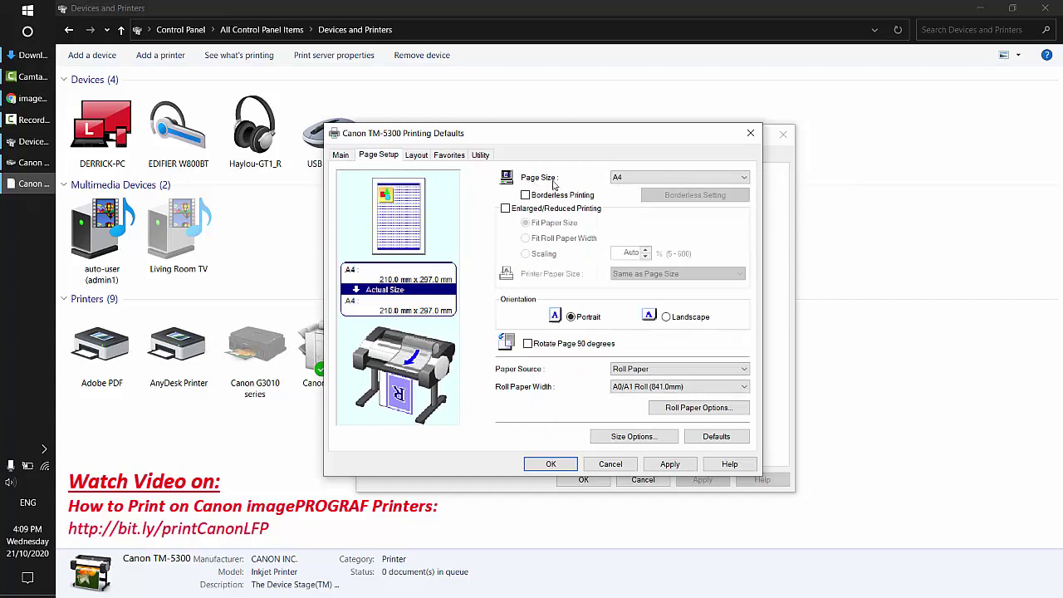
click(661, 179)
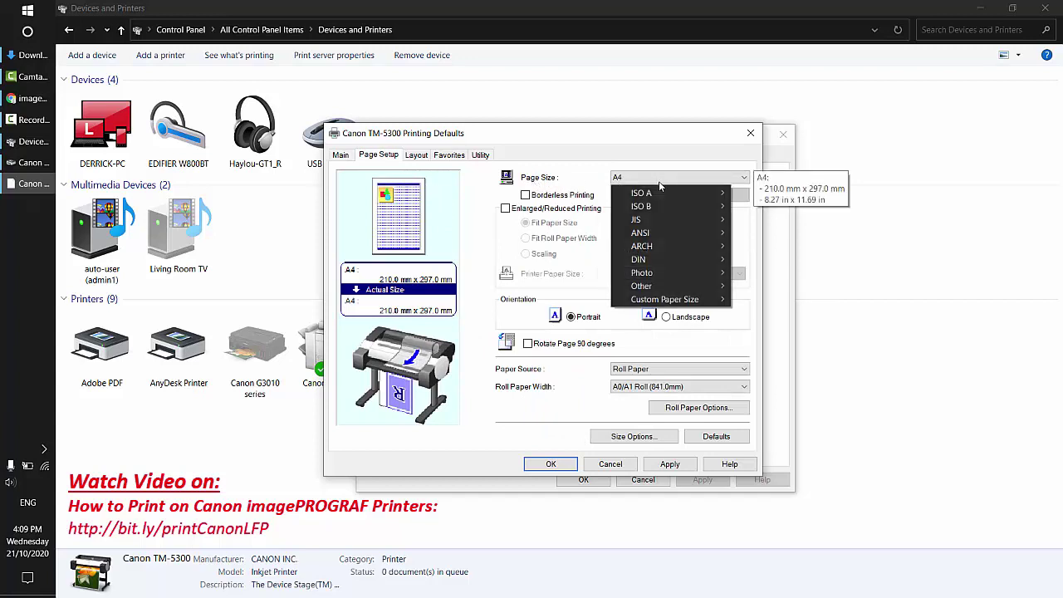
mouse_move(661, 194)
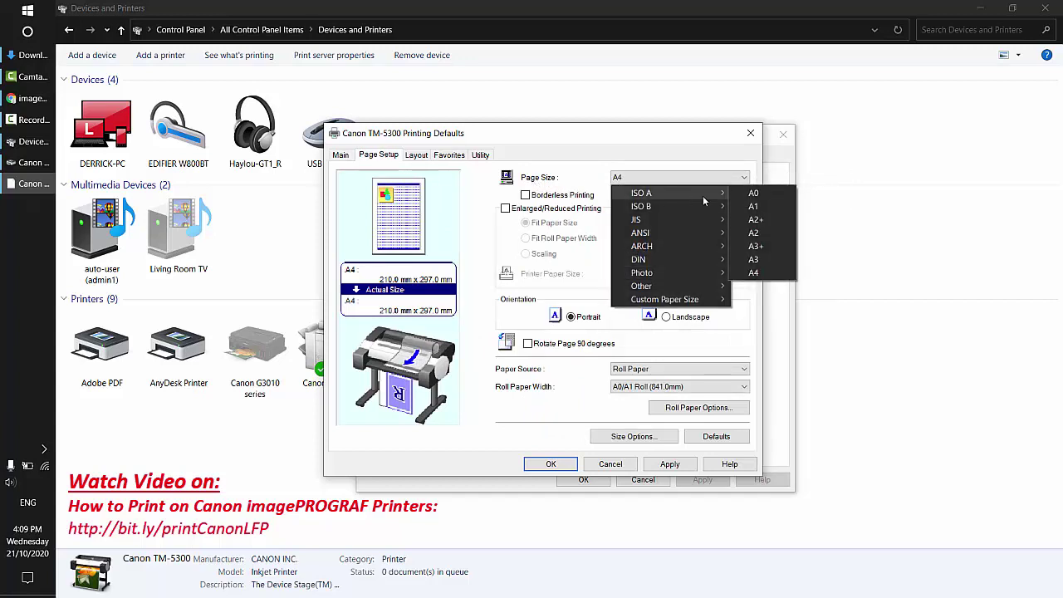
click(769, 205)
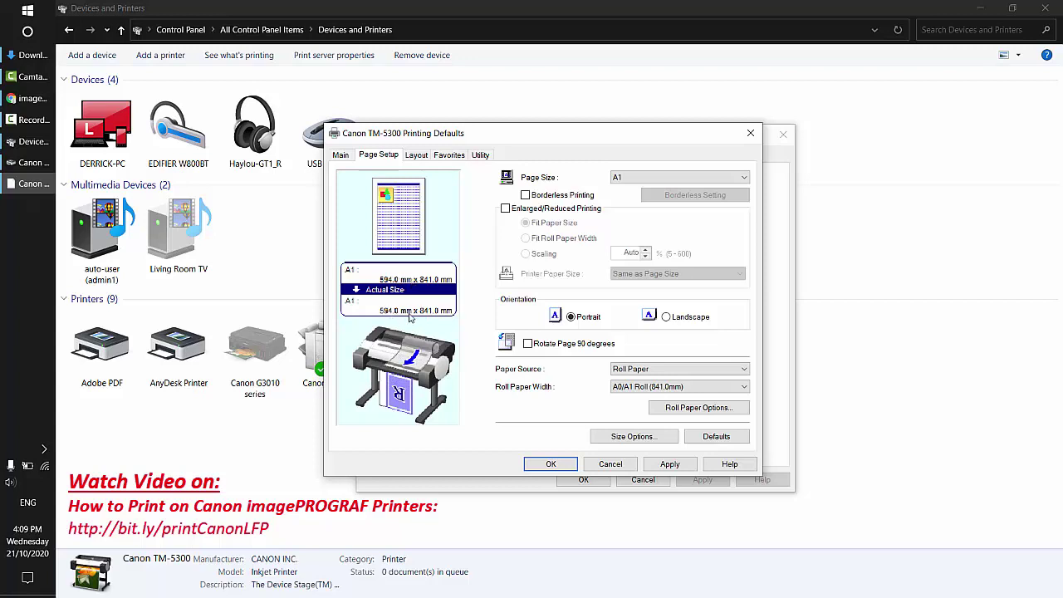
- Turn on Rotate Page 90 degrees, then apply and close the printing defaults
click(528, 344)
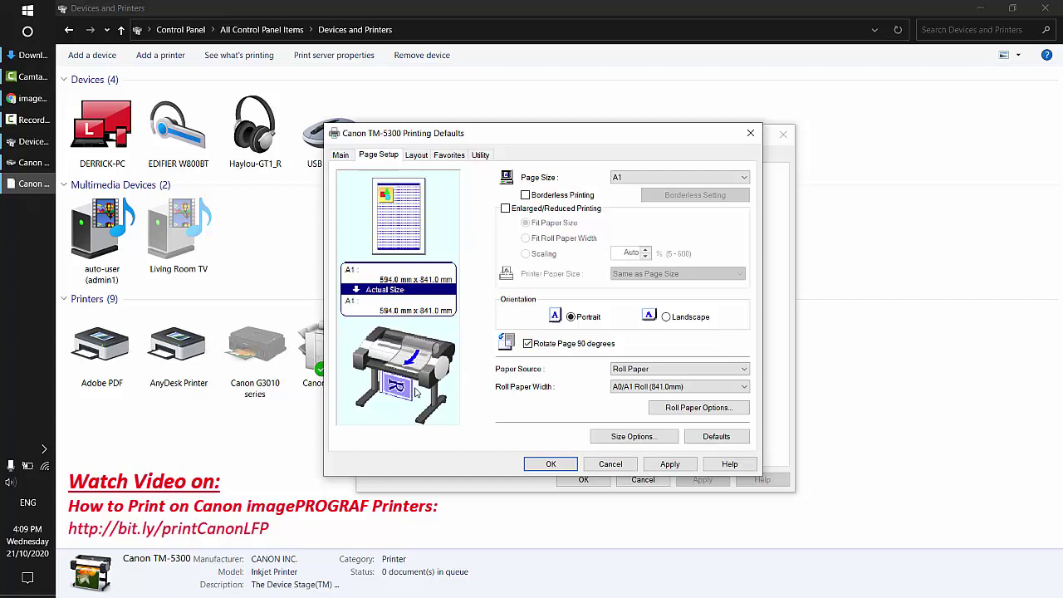
click(529, 345)
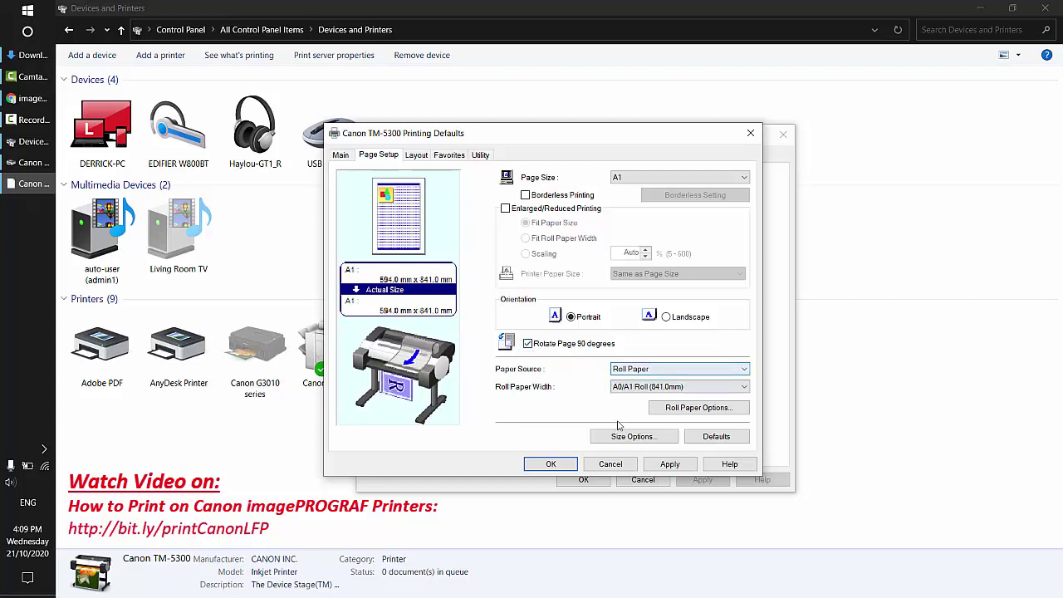
click(657, 467)
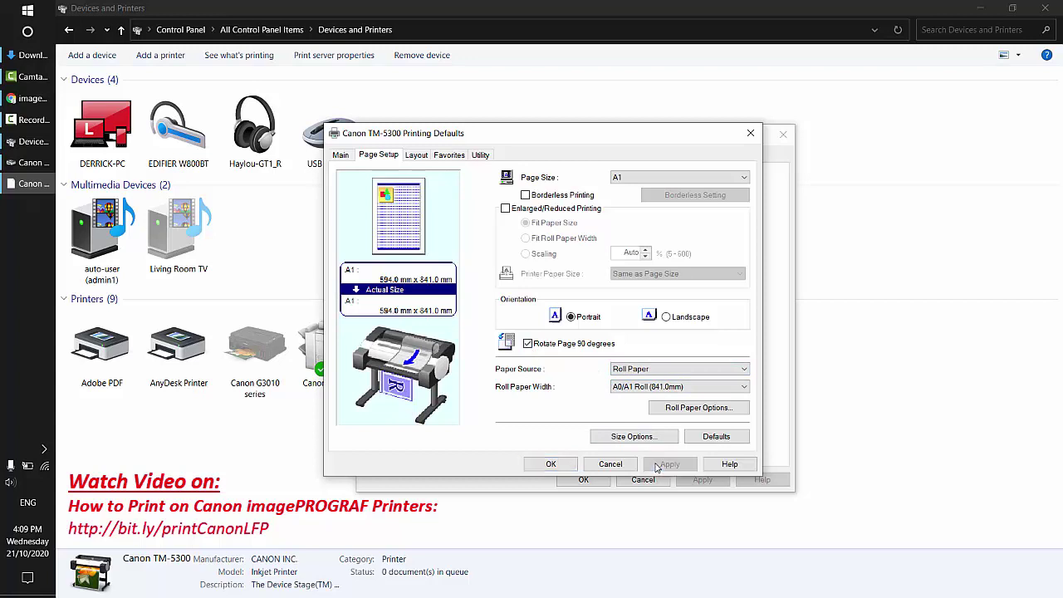
click(552, 464)
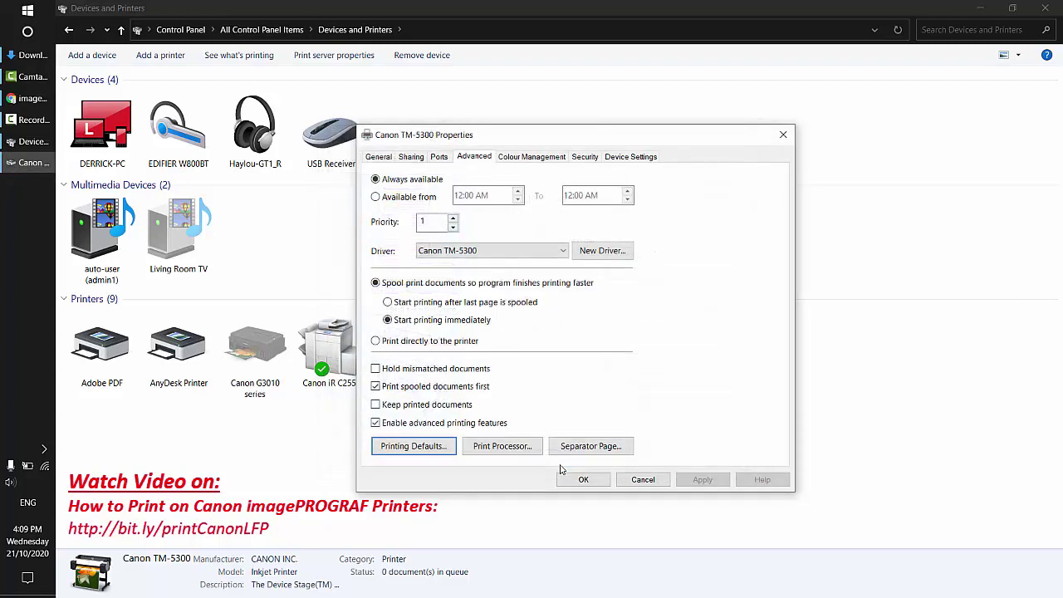
- Print a test page from the general printer properties and view its preview at the Reduce and Fit to Width zoom levels
click(378, 157)
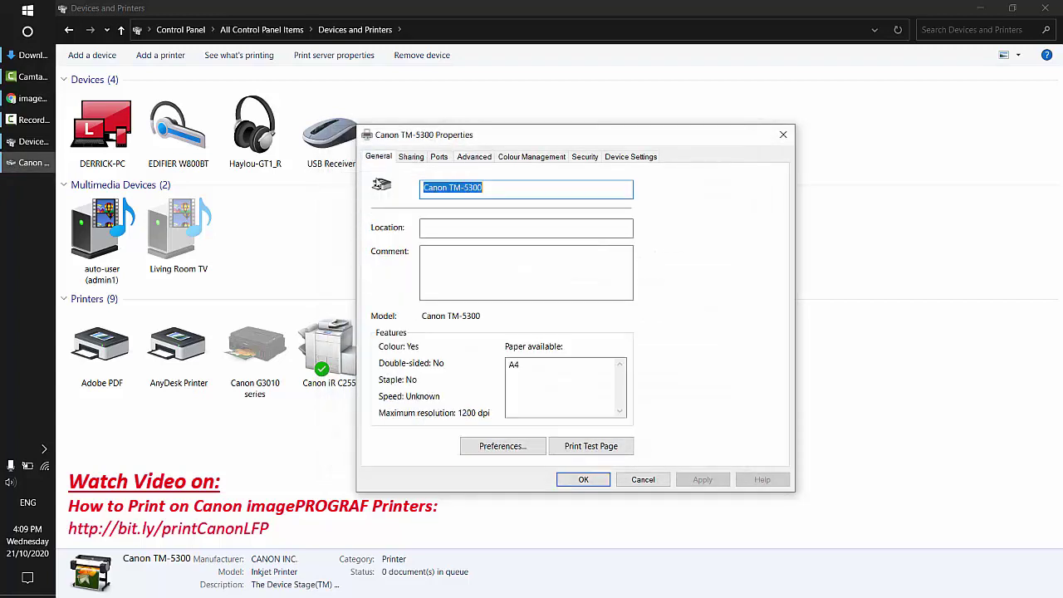
click(598, 449)
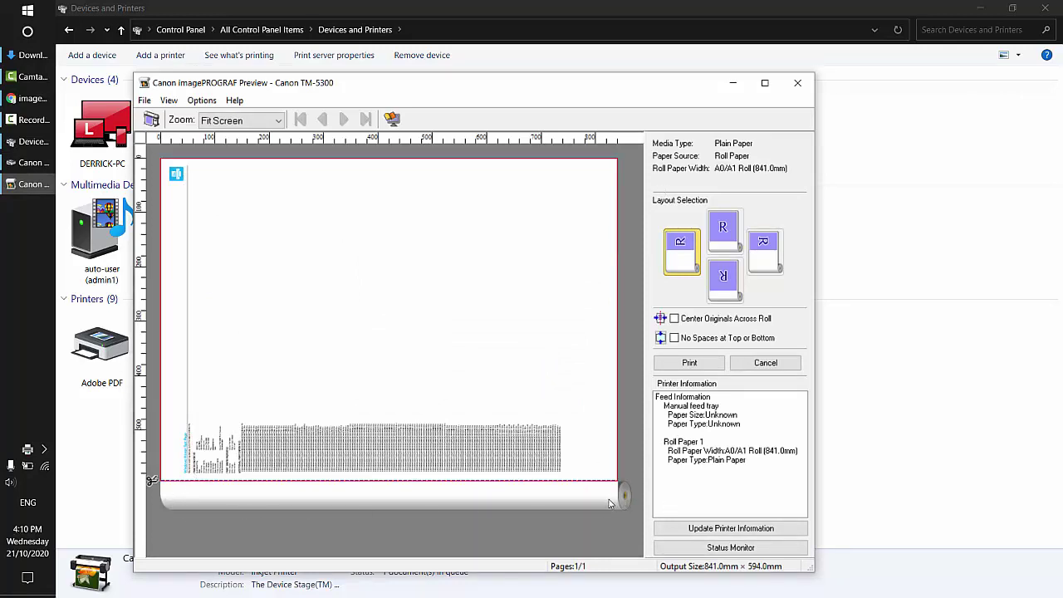
click(249, 122)
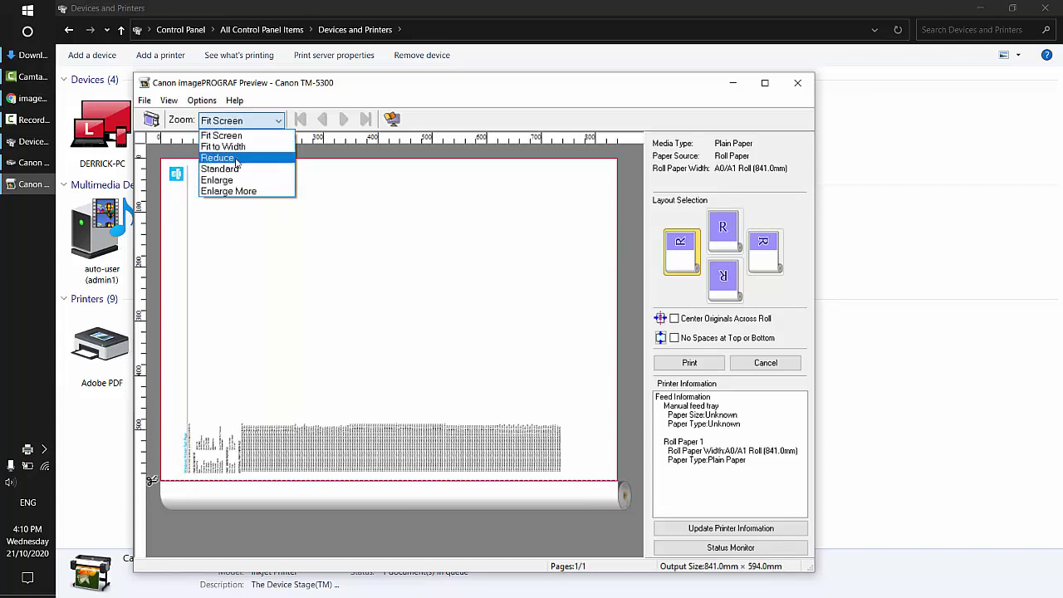
click(236, 159)
click(239, 120)
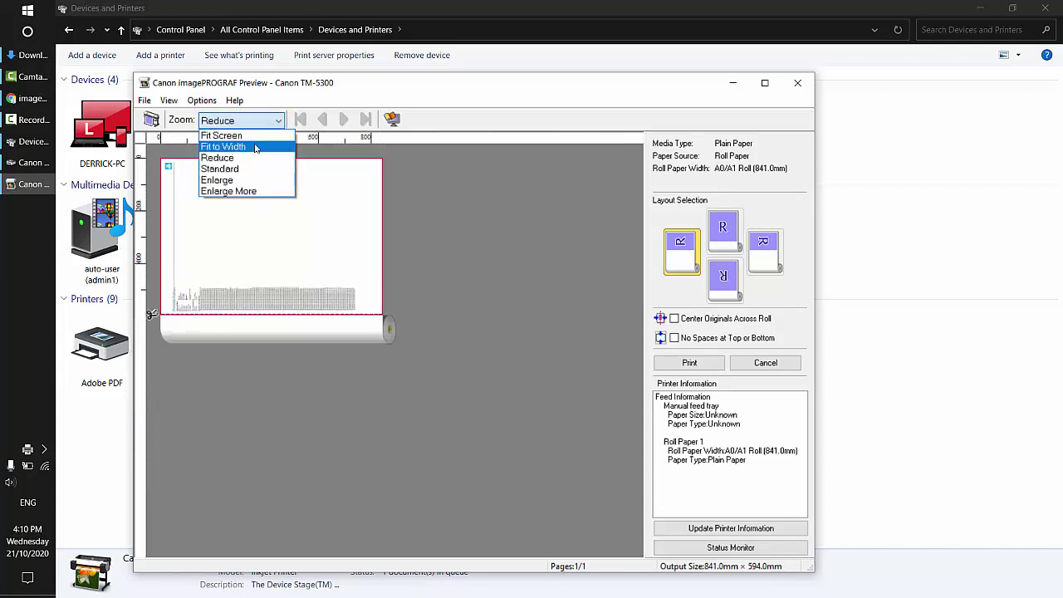
click(249, 144)
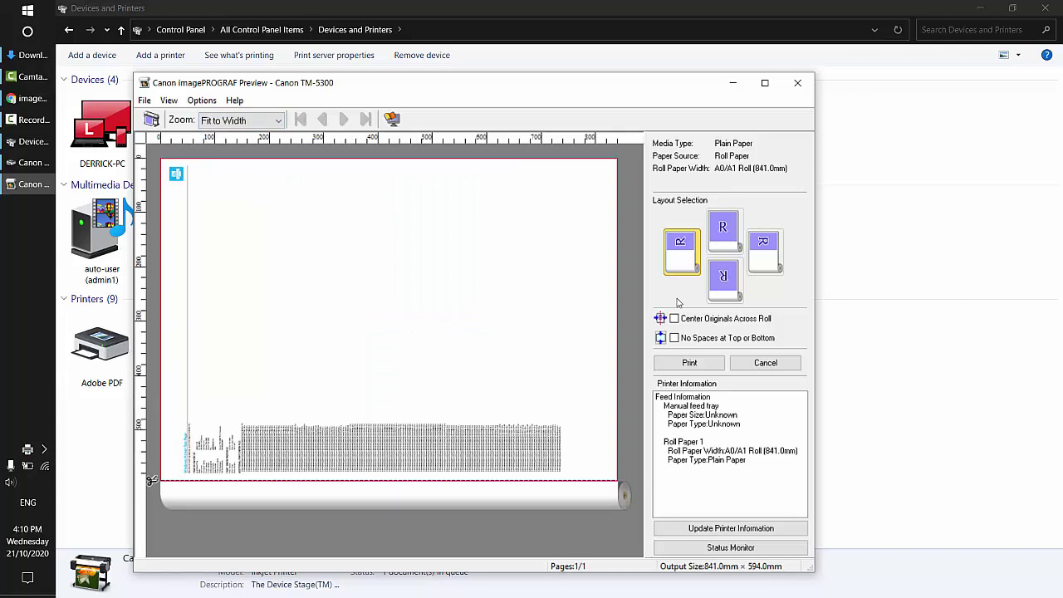
- Compare the upright layout with the rotated one in the preview, then cancel the test print and close the printer properties
click(724, 242)
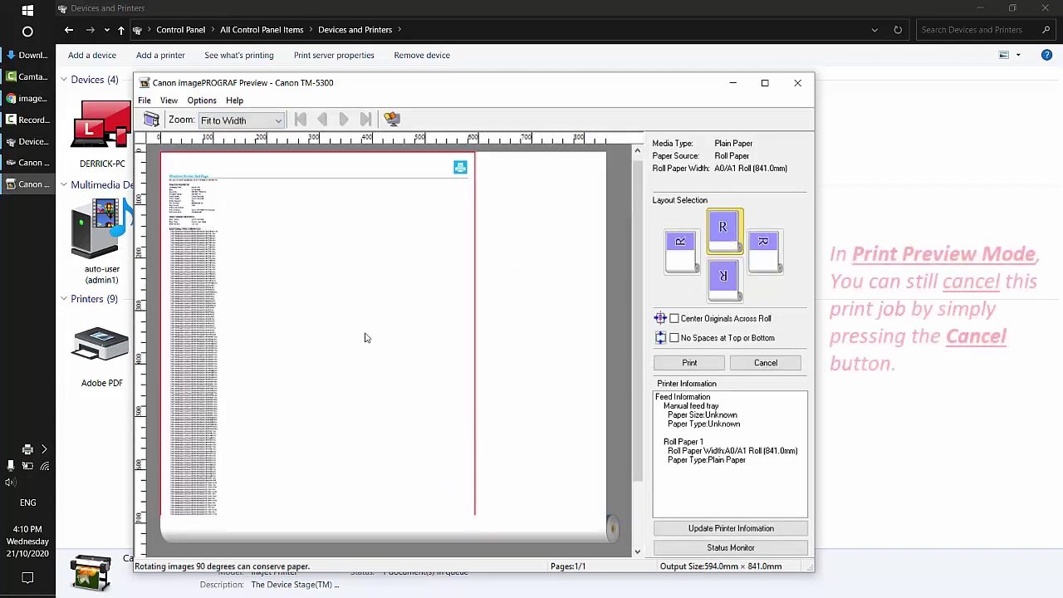
click(685, 257)
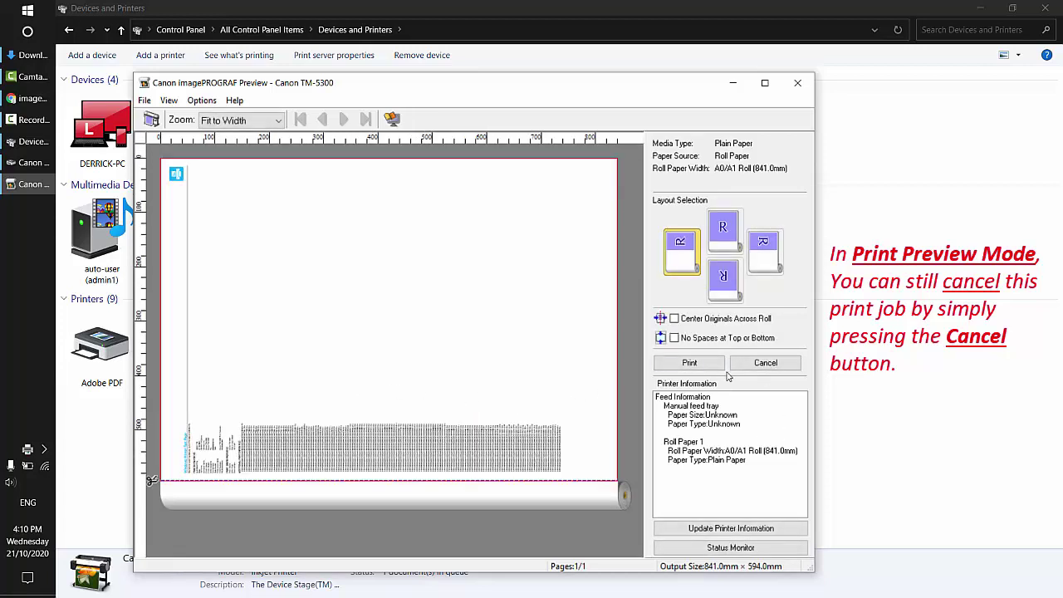
click(787, 367)
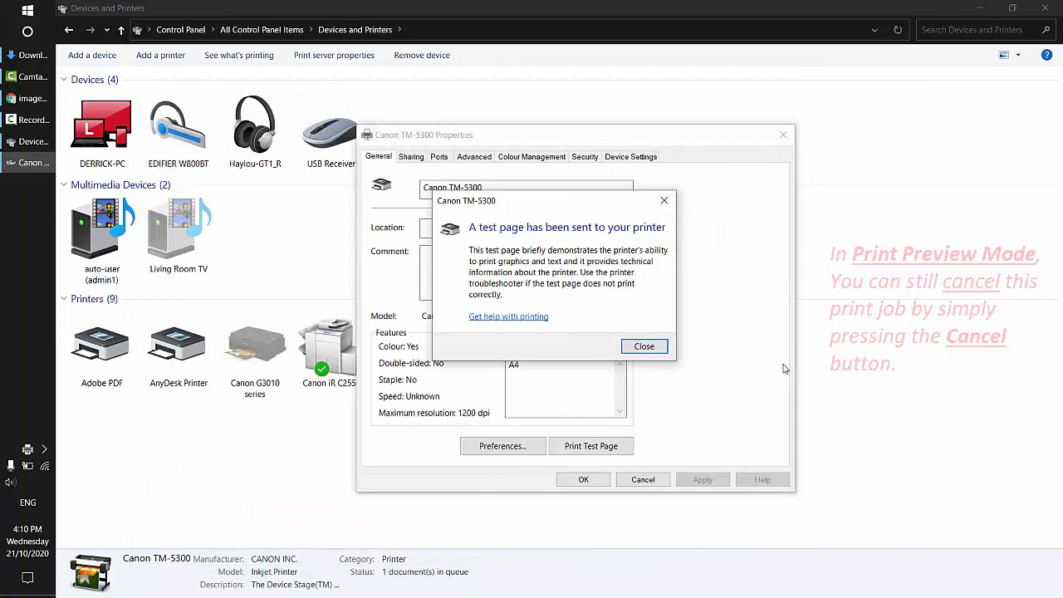
click(647, 349)
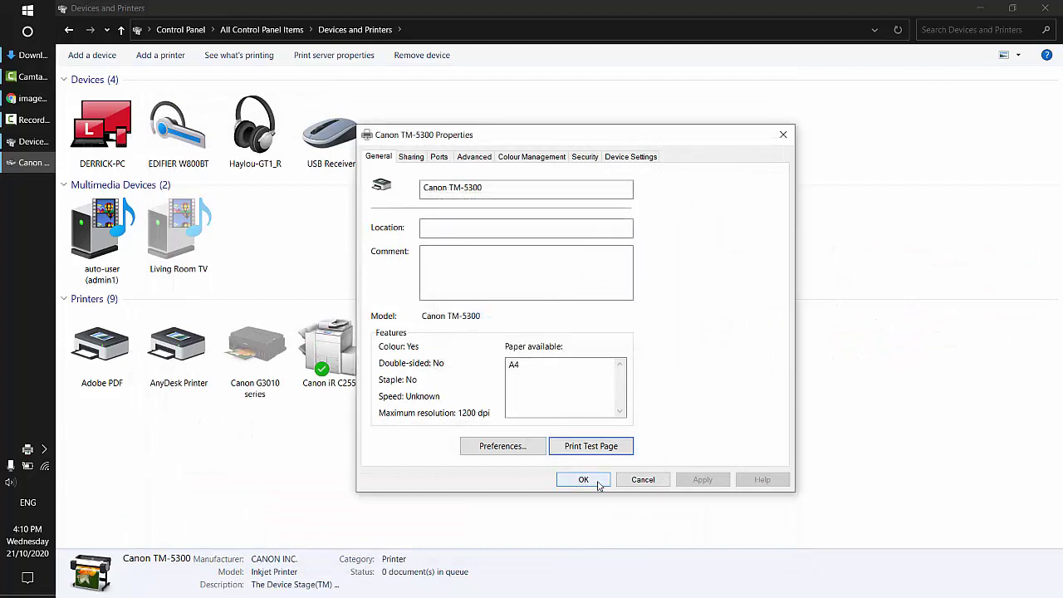
click(583, 480)
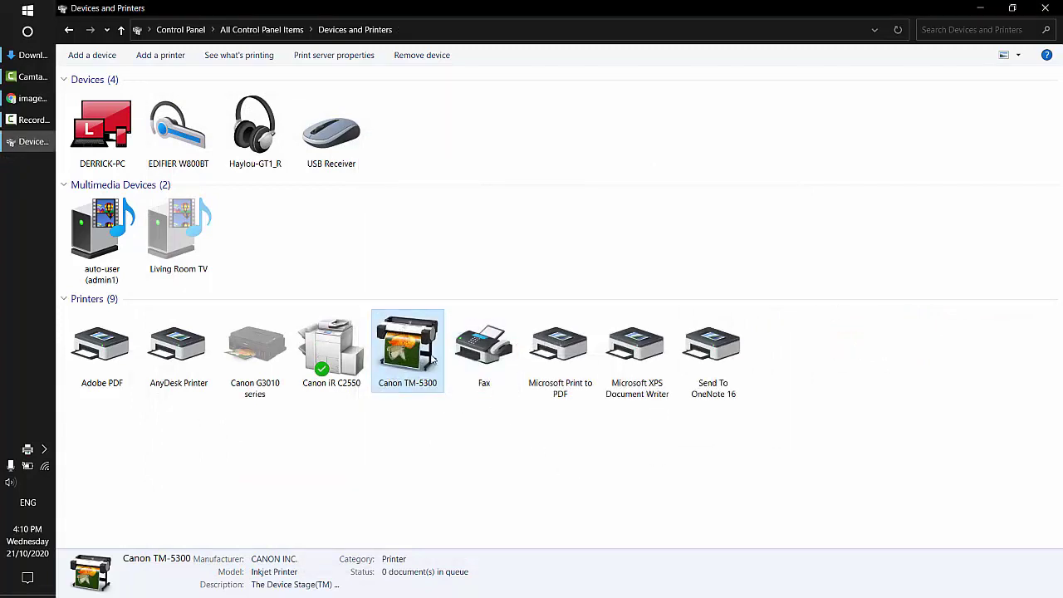